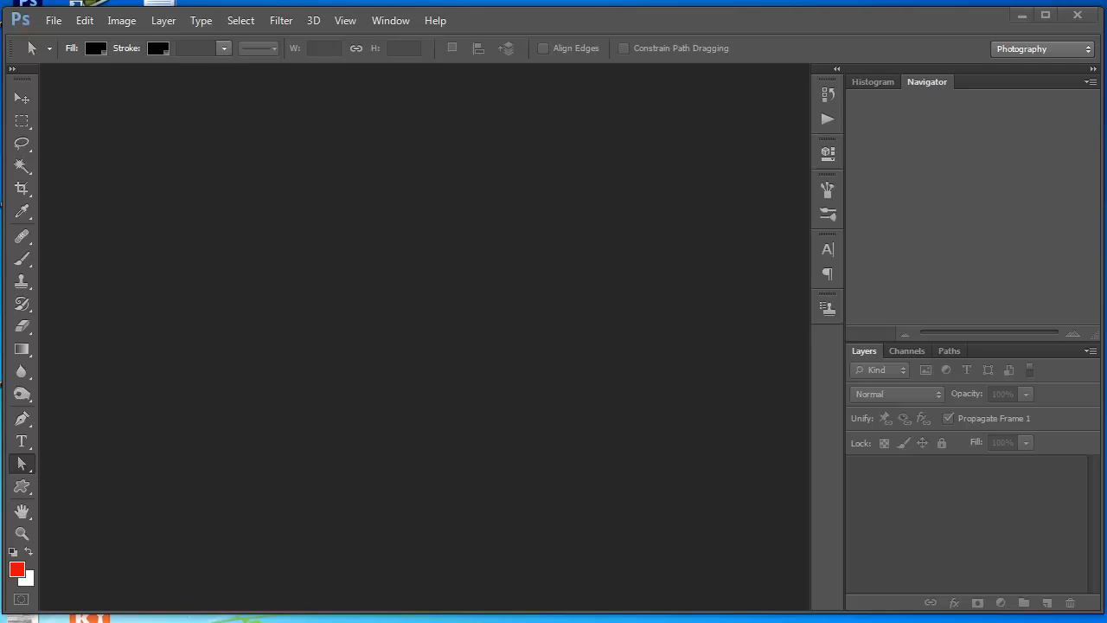
# Open the photo #MG_6620.JPG for editing
pyautogui.moveTo(520, 605); pyautogui.dragTo(520, 410)
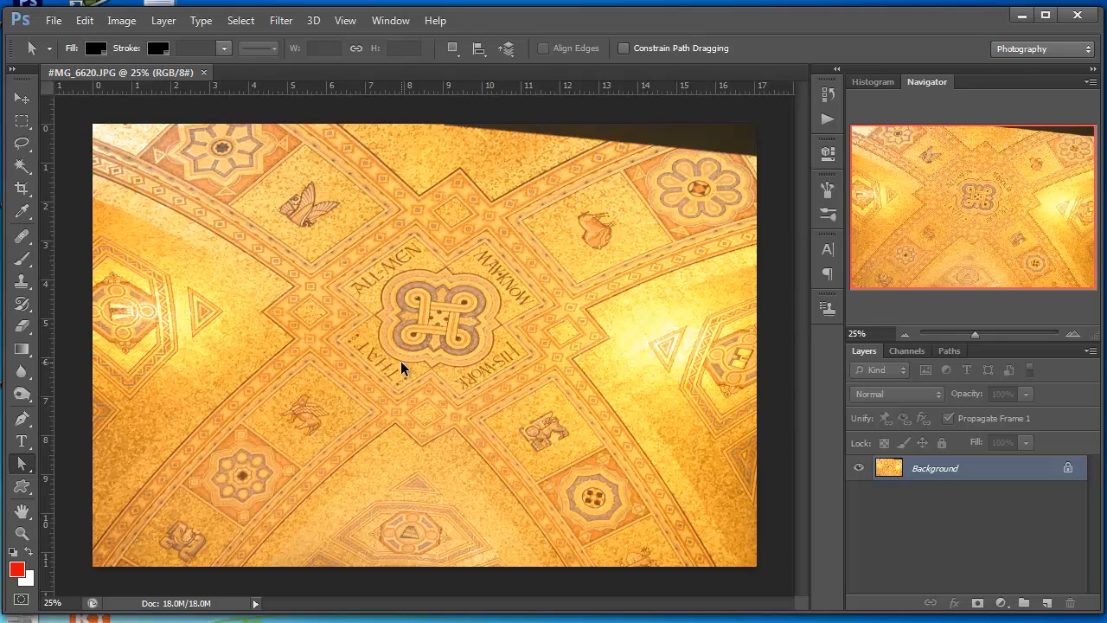
# Try raising the Levels shadow input directly on the Background layer, compare before and after, and undo the adjustment
pyautogui.hotkey('ctrl', 'l')
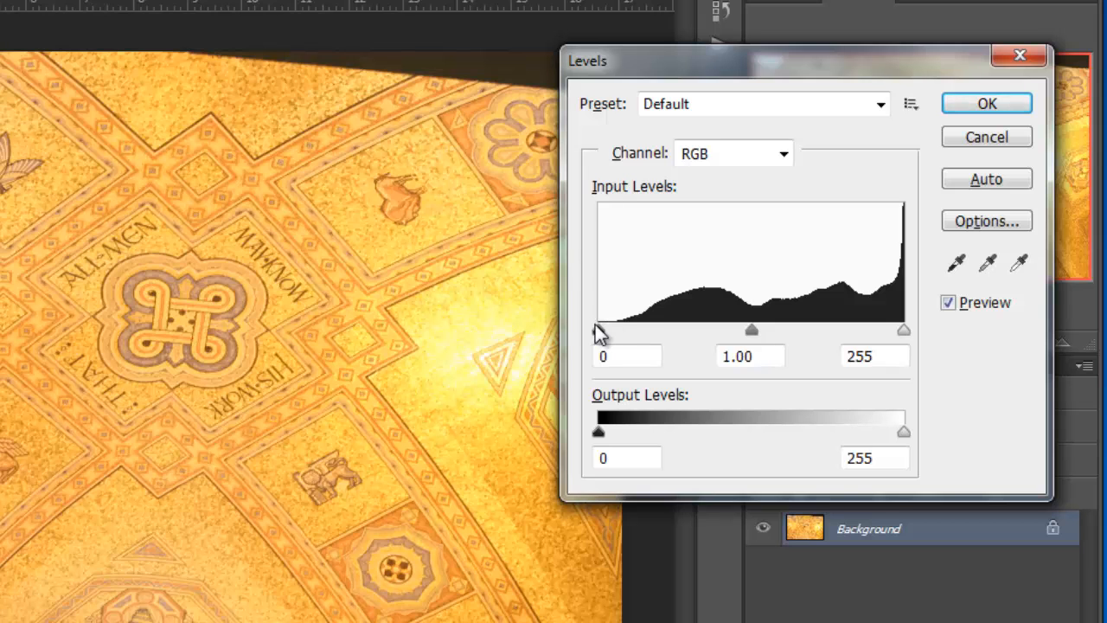
pyautogui.moveTo(600, 329); pyautogui.dragTo(620, 329)
pyautogui.click(972, 123)
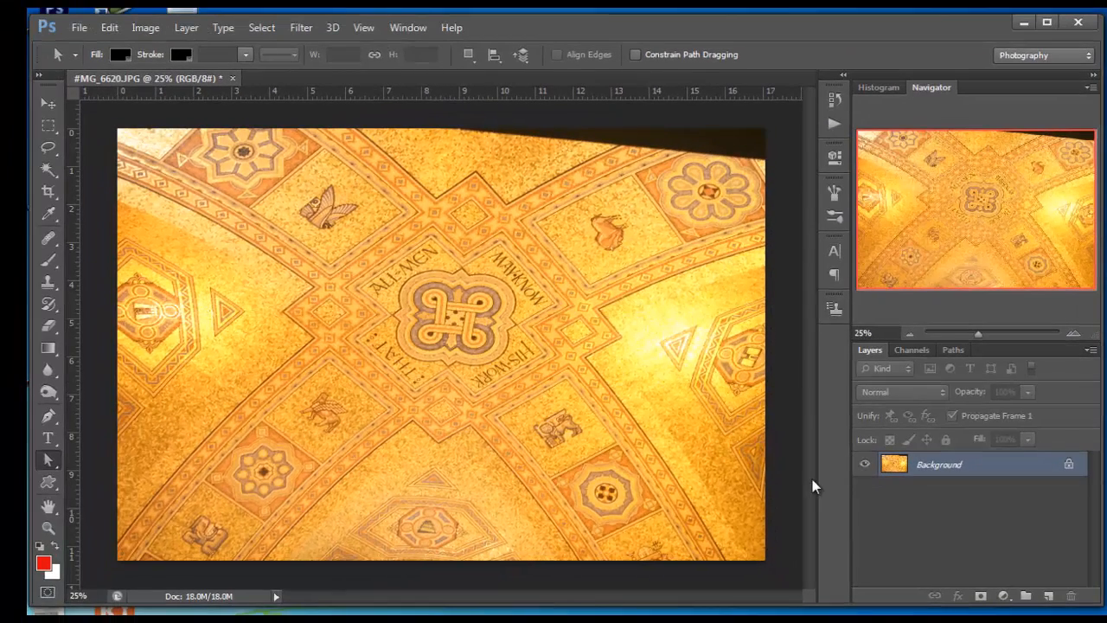
pyautogui.hotkey('ctrl', 'z')
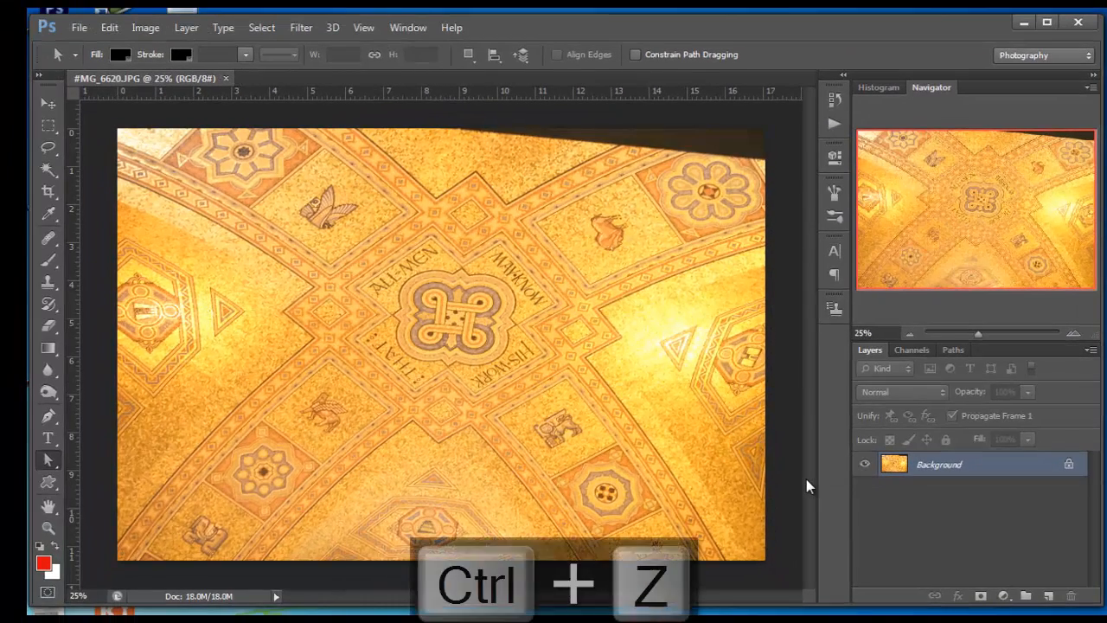
pyautogui.hotkey('ctrl', 'z')
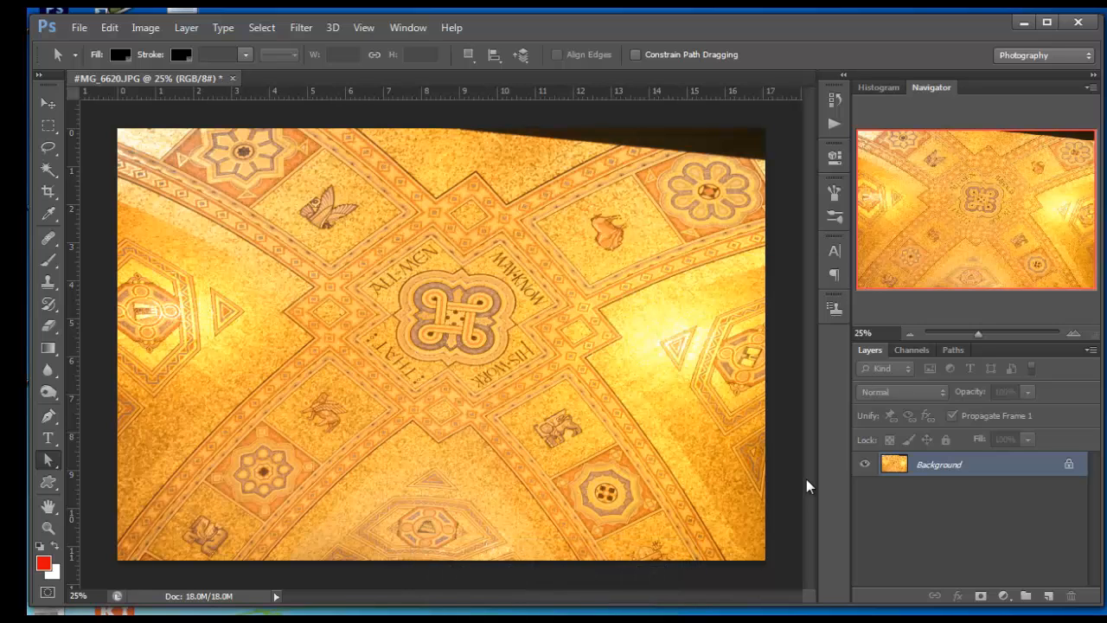
pyautogui.hotkey('ctrl', 'z')
# Duplicate the Background layer and set the copy's Levels shadow input to 20, comparing it with the original
pyautogui.moveTo(981, 468); pyautogui.dragTo(1048, 596)
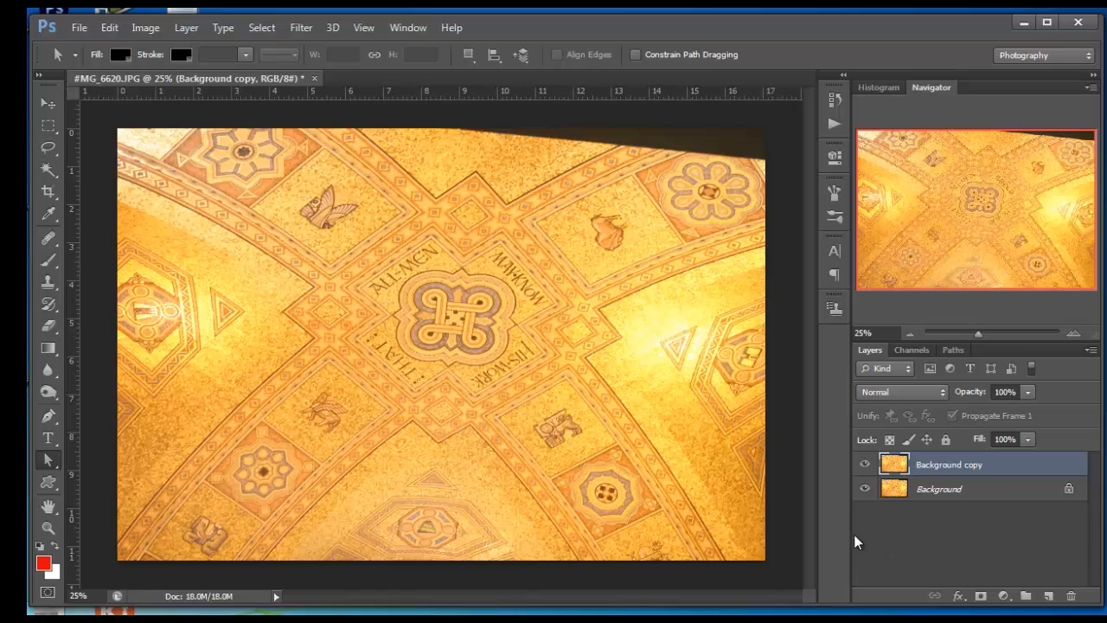
pyautogui.hotkey('ctrl', 'l')
pyautogui.moveTo(748, 324); pyautogui.dragTo(766, 321)
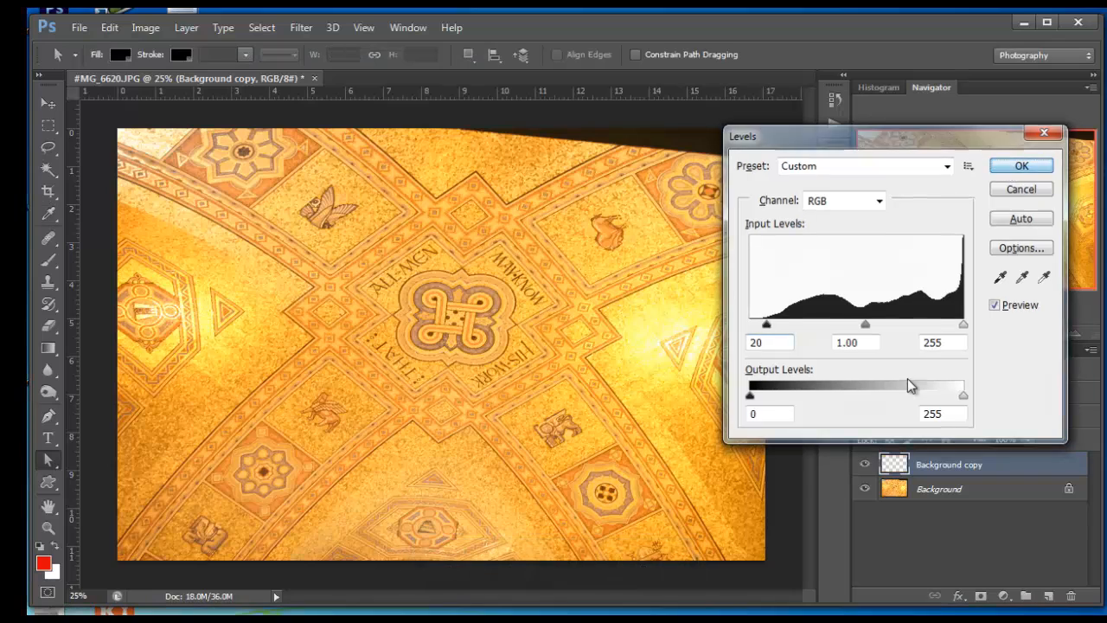
pyautogui.press('Return')
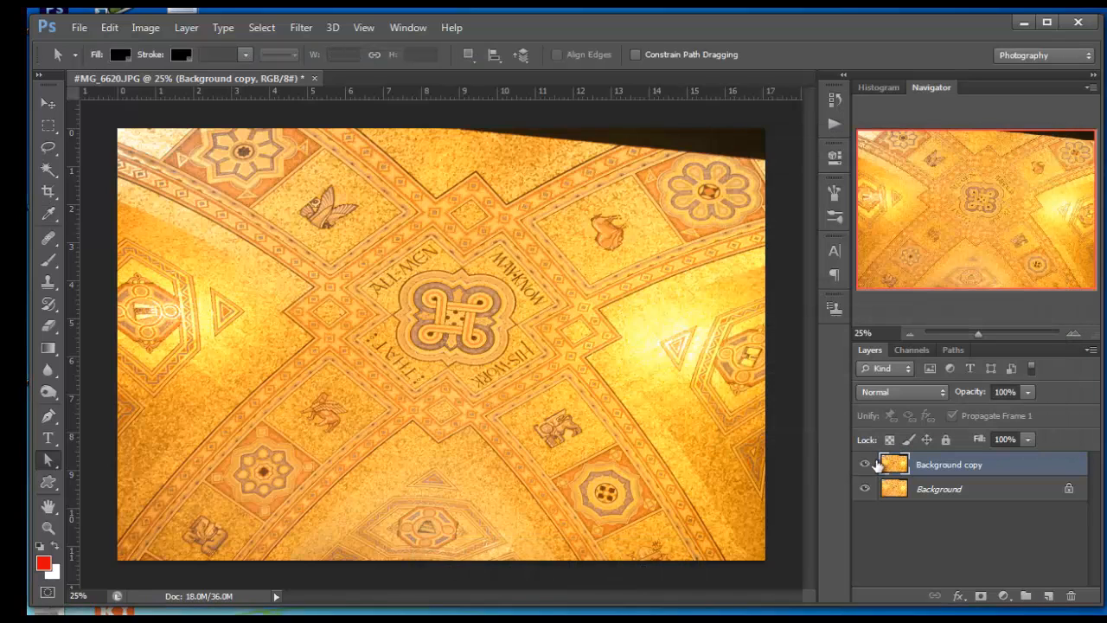
pyautogui.click(865, 464)
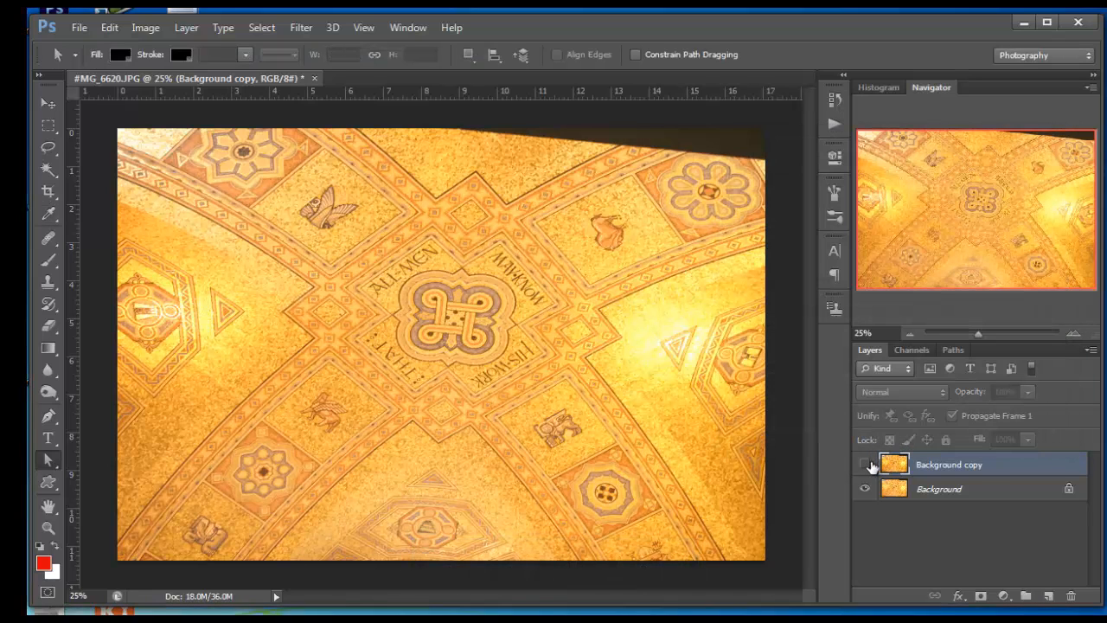
pyautogui.click(867, 465)
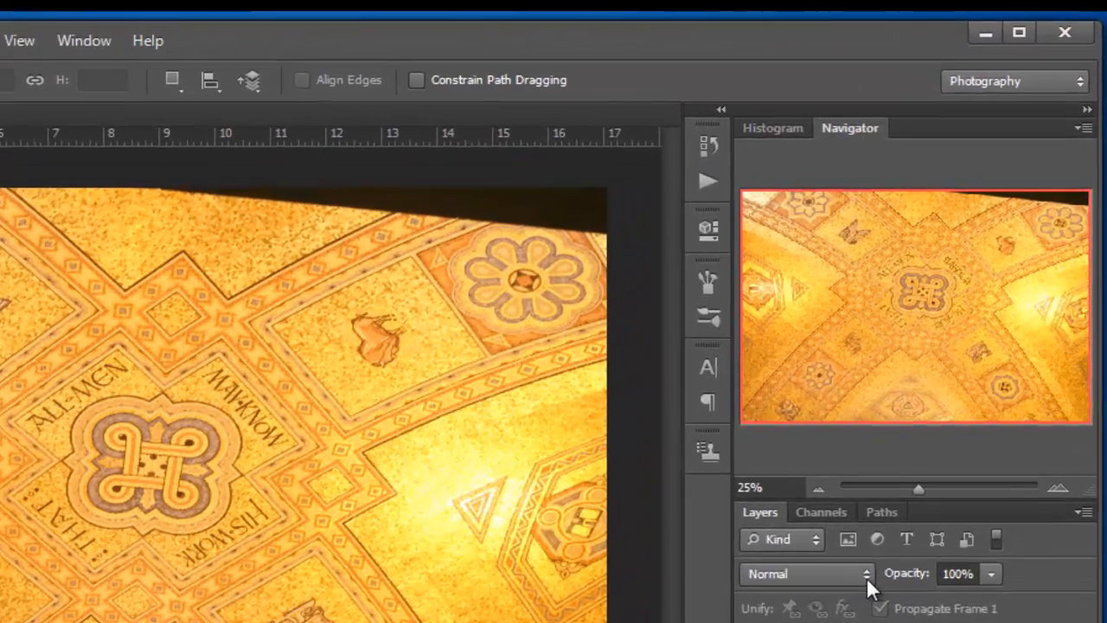
# Set the Background copy layer to Multiply at 69% opacity and compare the photo with and without it
pyautogui.click(911, 464)
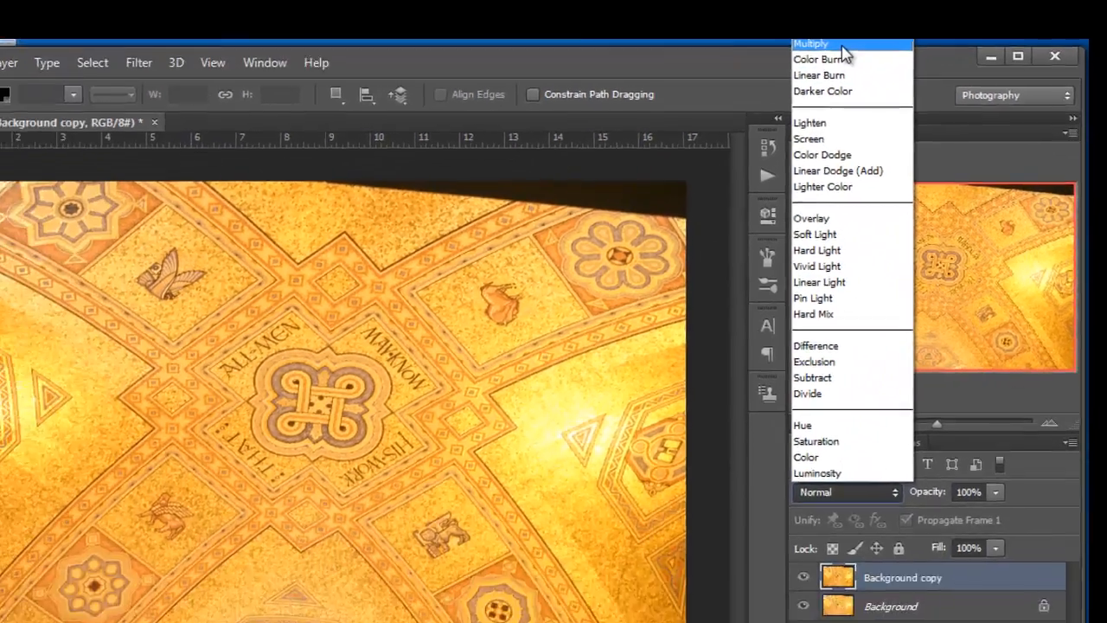
pyautogui.click(841, 45)
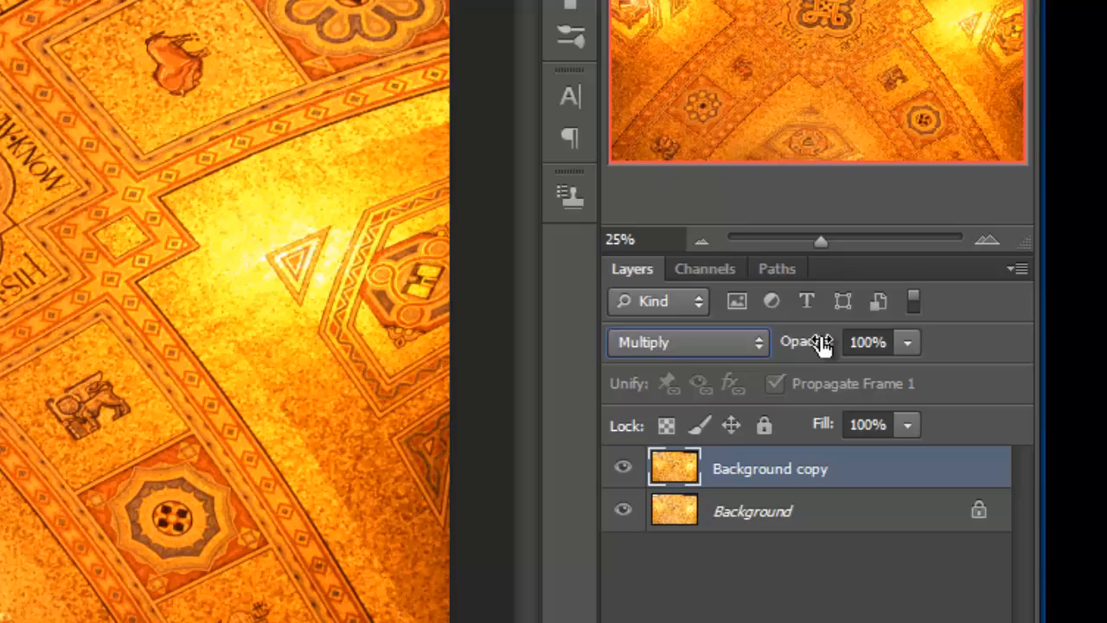
pyautogui.moveTo(891, 372); pyautogui.dragTo(914, 382)
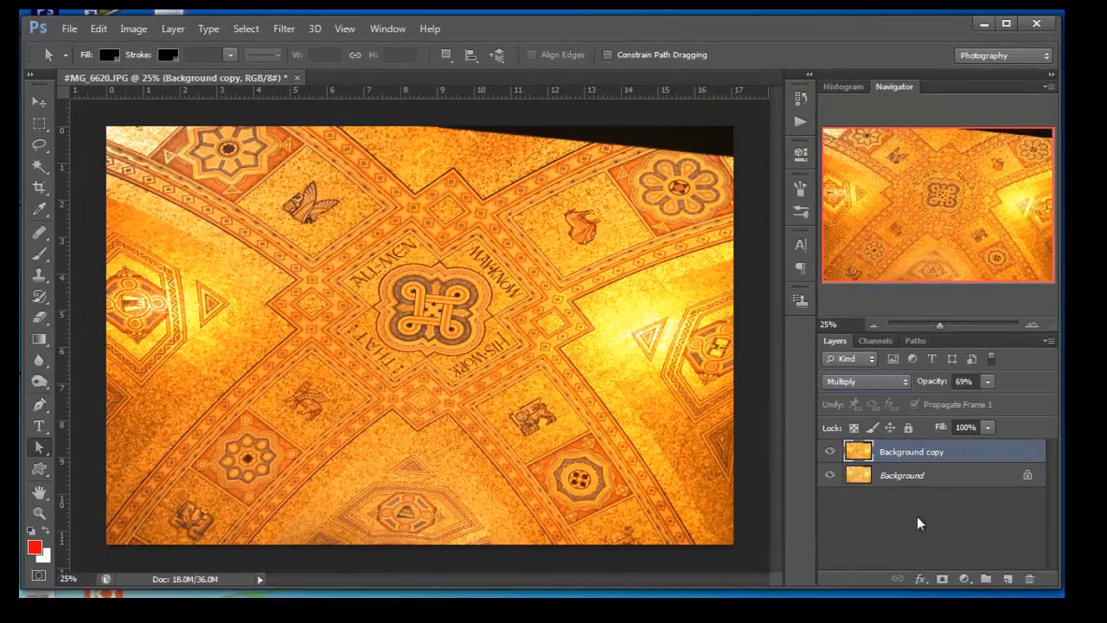
pyautogui.click(829, 451)
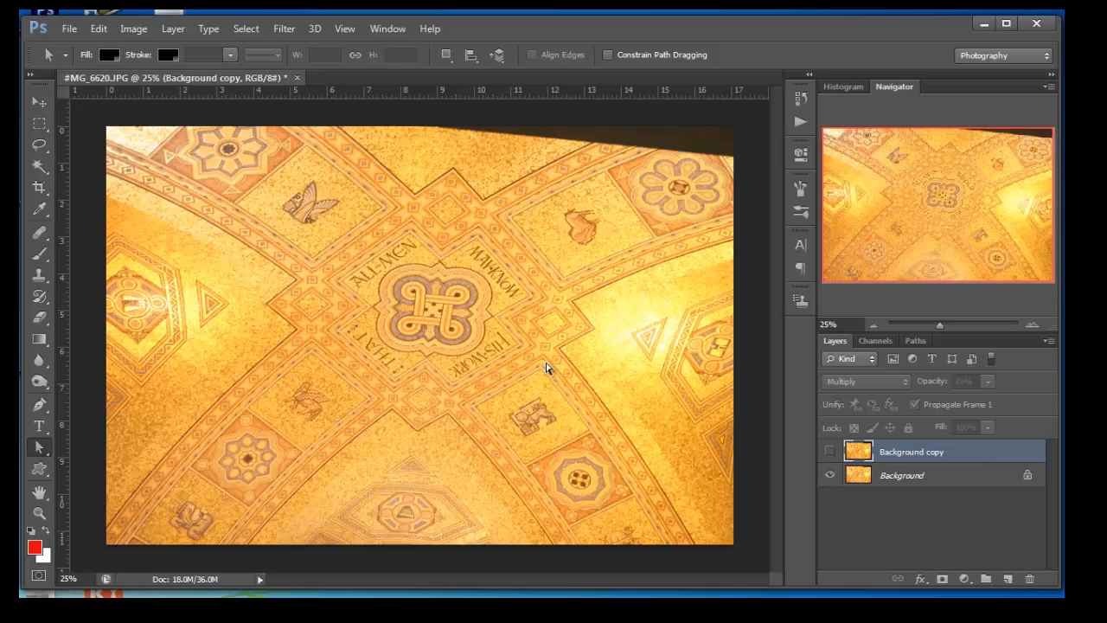
pyautogui.click(829, 451)
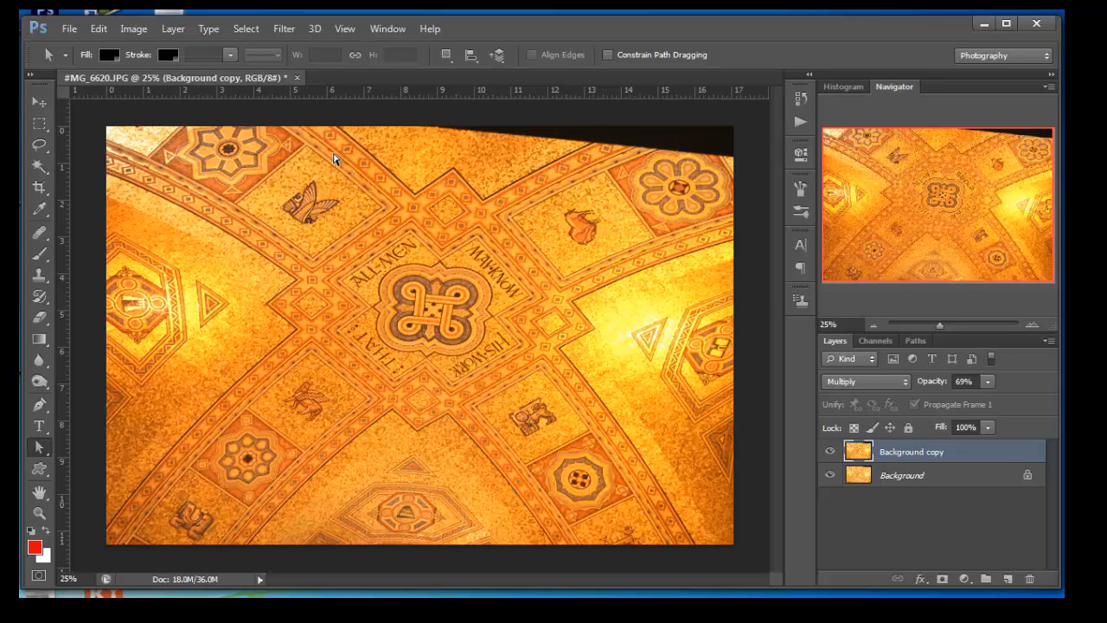
# Close #MG_6620.JPG without saving and open the dark carriage photo Dj15.JPG
pyautogui.click(296, 77)
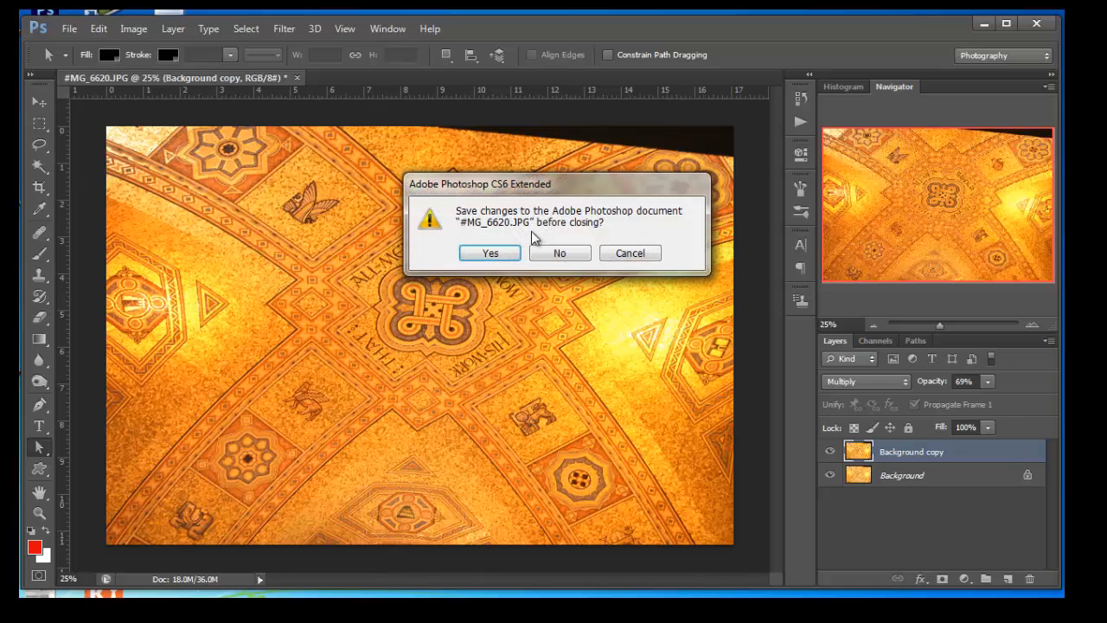
pyautogui.click(560, 253)
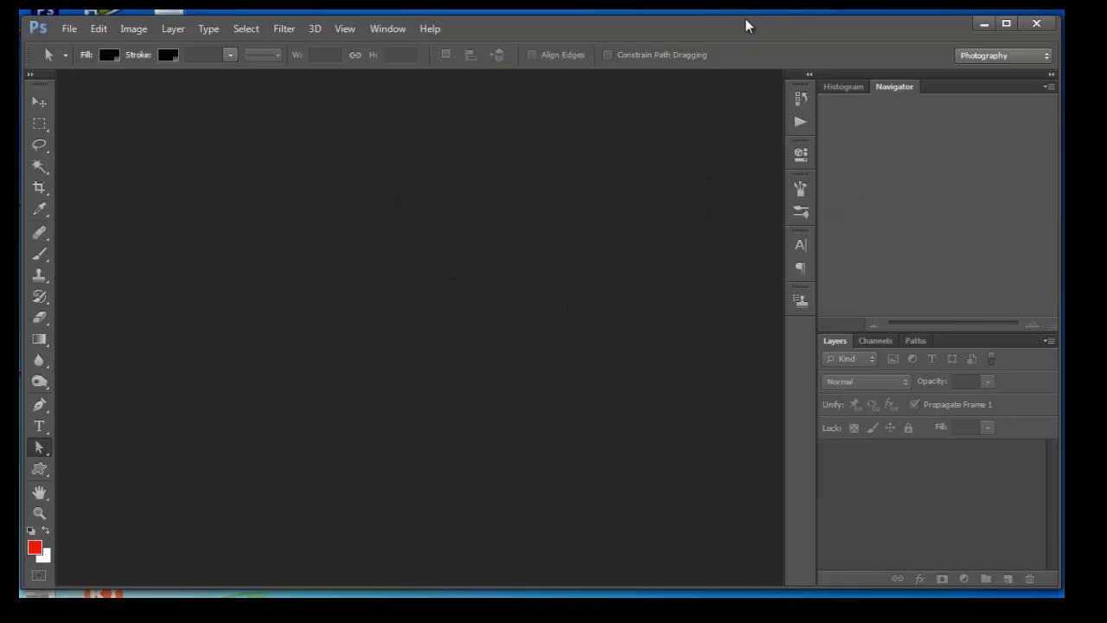
pyautogui.moveTo(745, 20); pyautogui.dragTo(424, 254)
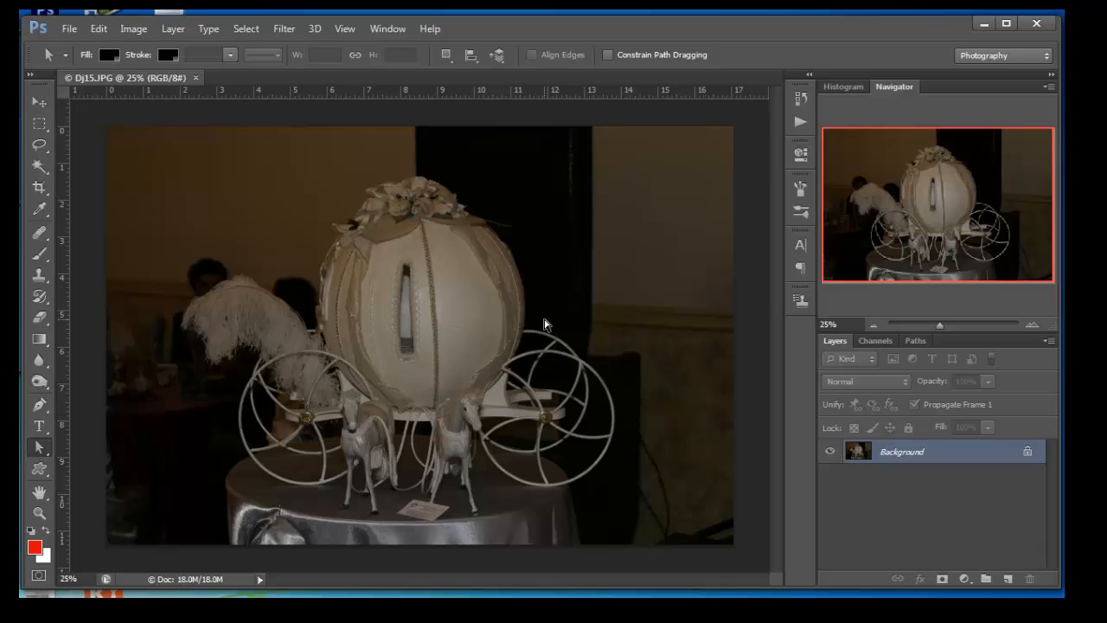
# Try a Levels highlight input of 143 directly on the Background layer, and undo the adjustment
pyautogui.hotkey('ctrl', 'l')
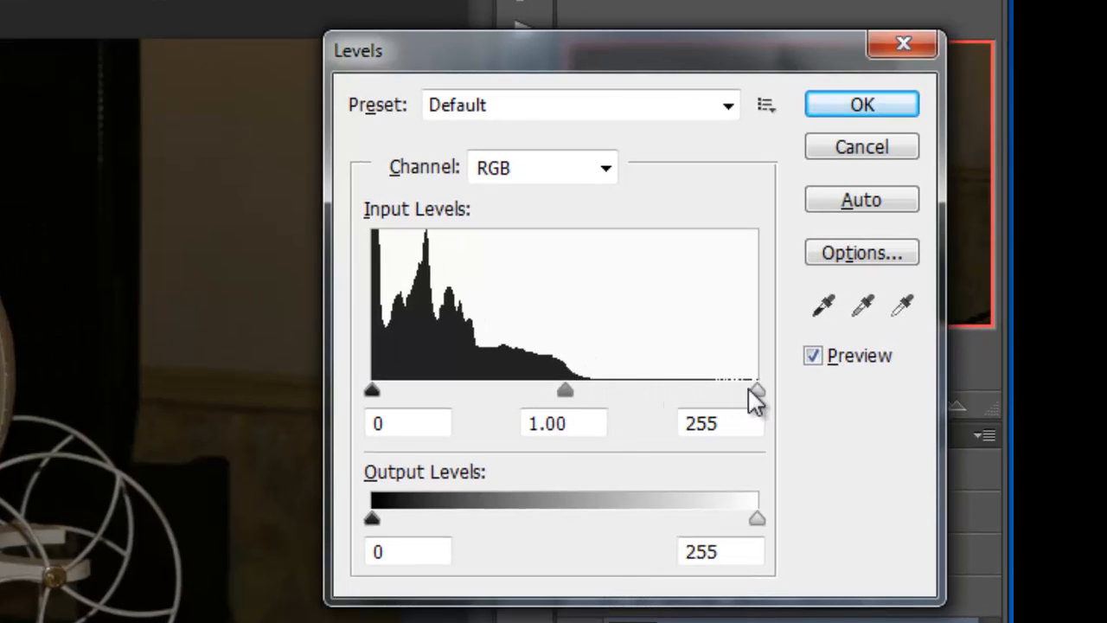
pyautogui.moveTo(757, 391); pyautogui.dragTo(588, 396)
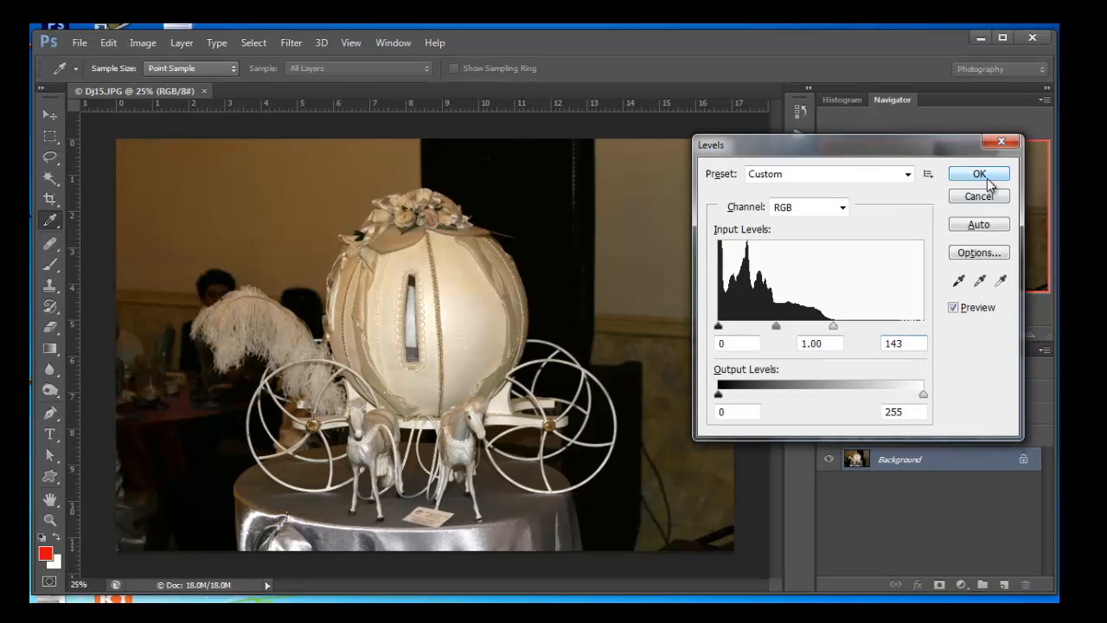
pyautogui.click(978, 173)
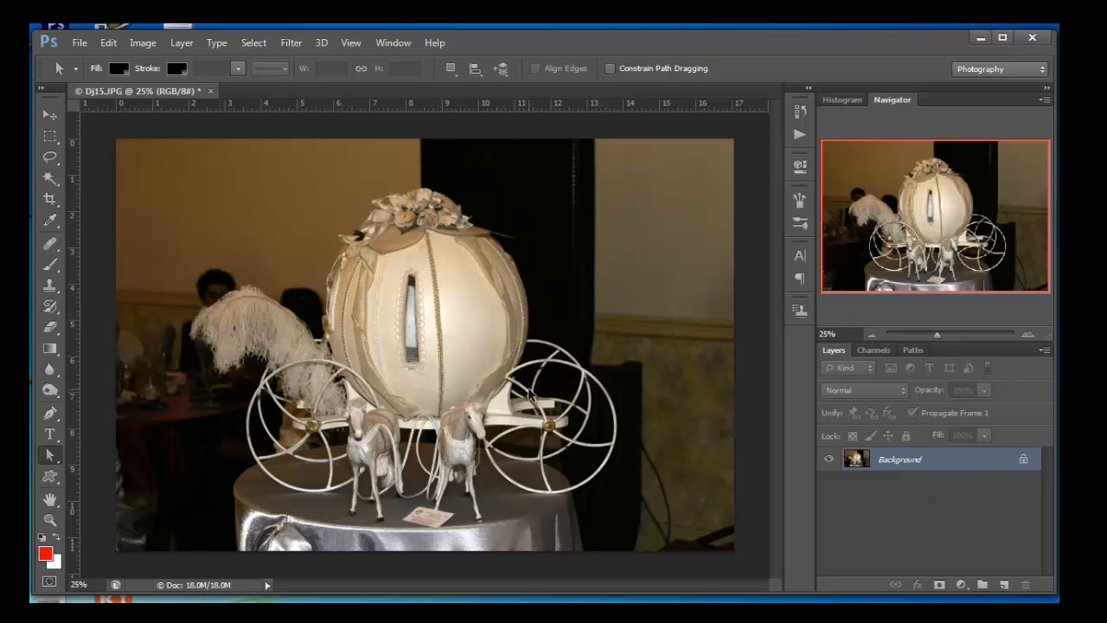
pyautogui.hotkey('ctrl', 'z')
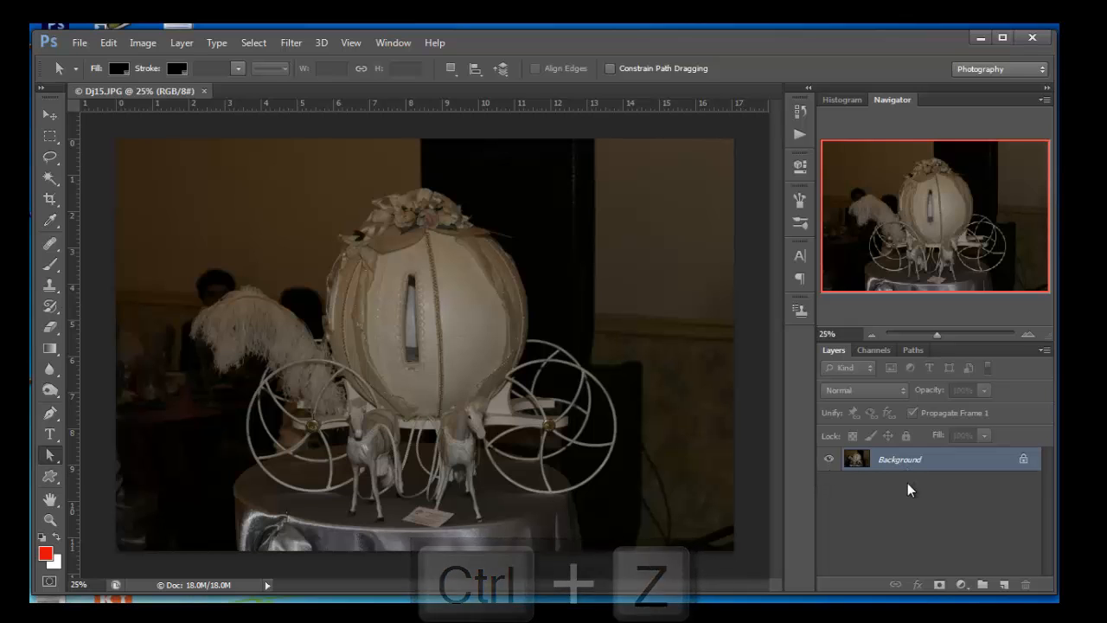
# Duplicate the Background layer and brighten the copy by lowering its Levels highlight input to where the histogram ends
pyautogui.hotkey('ctrl', 'j')
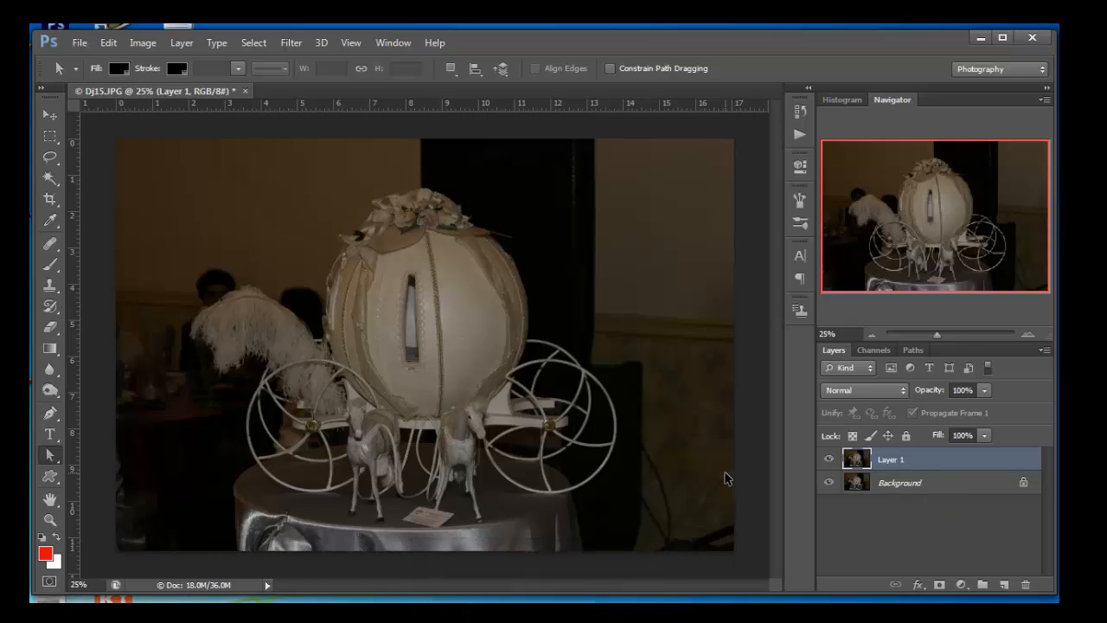
pyautogui.hotkey('ctrl', 'l')
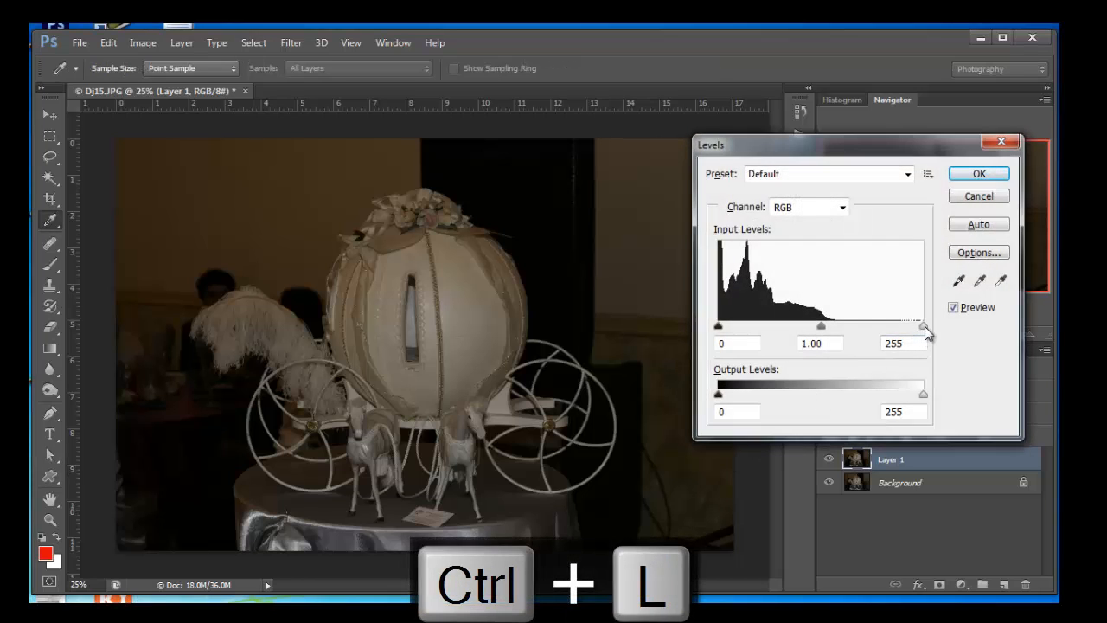
pyautogui.moveTo(923, 327); pyautogui.dragTo(837, 333)
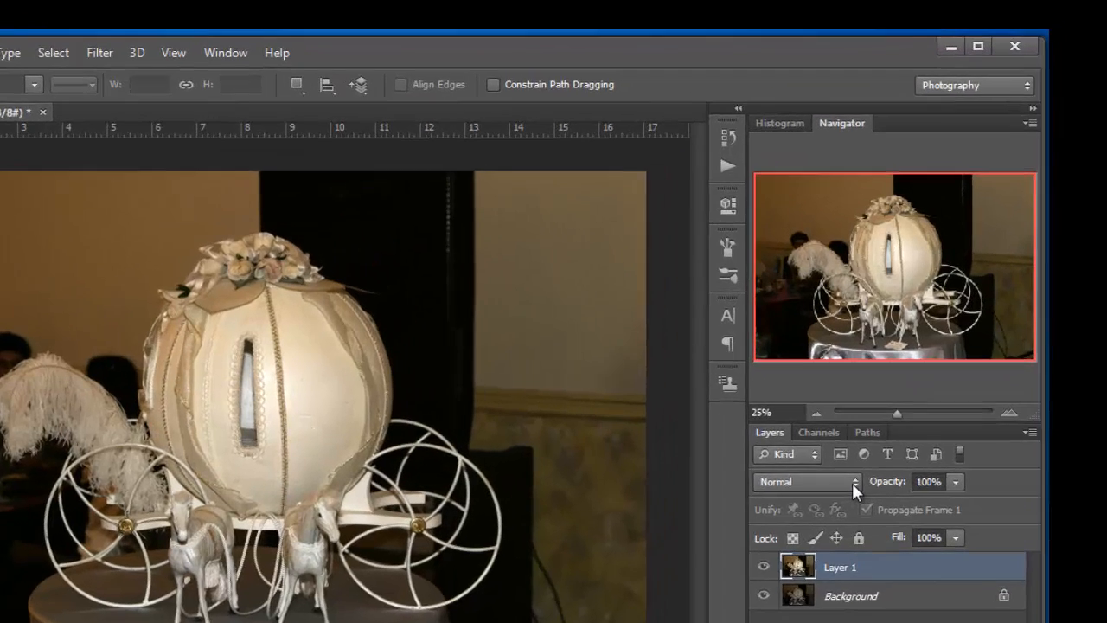
# Set the duplicated carriage layer to Screen at 84% opacity and compare the photo with and without it
pyautogui.click(873, 390)
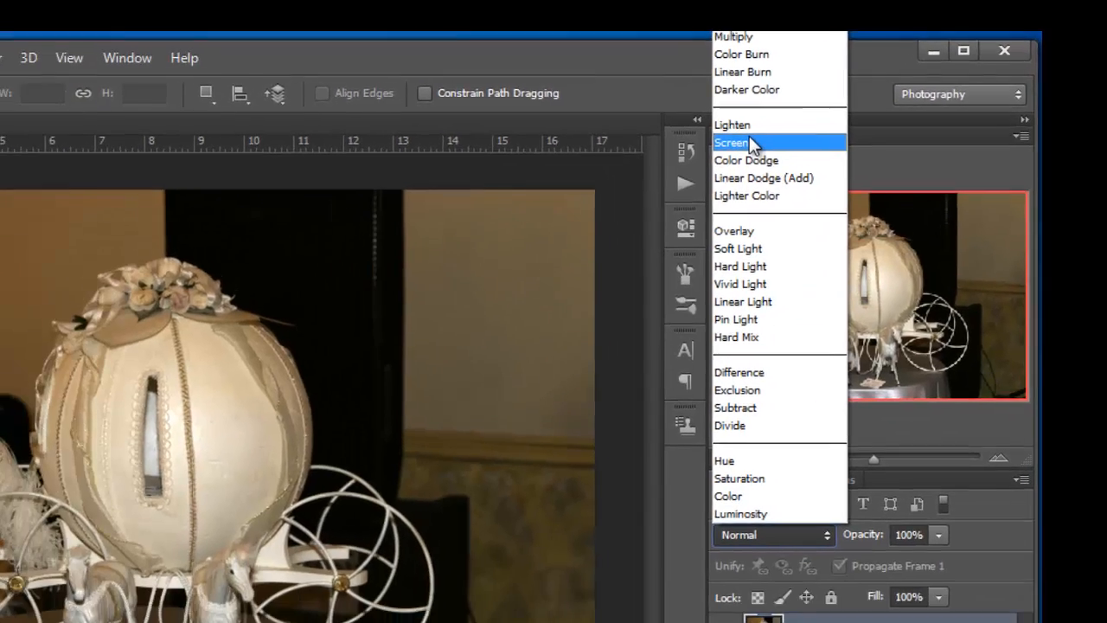
pyautogui.click(692, 165)
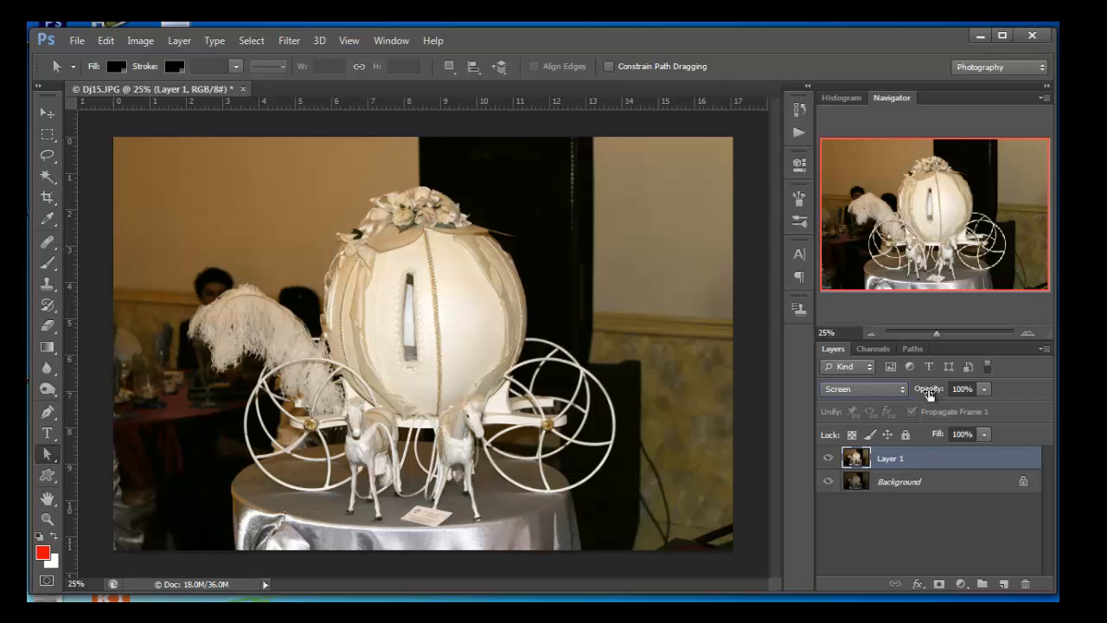
pyautogui.moveTo(924, 388)
pyautogui.mouseDown()
pyautogui.moveTo(904, 394)
pyautogui.moveTo(923, 394)
pyautogui.mouseUp()
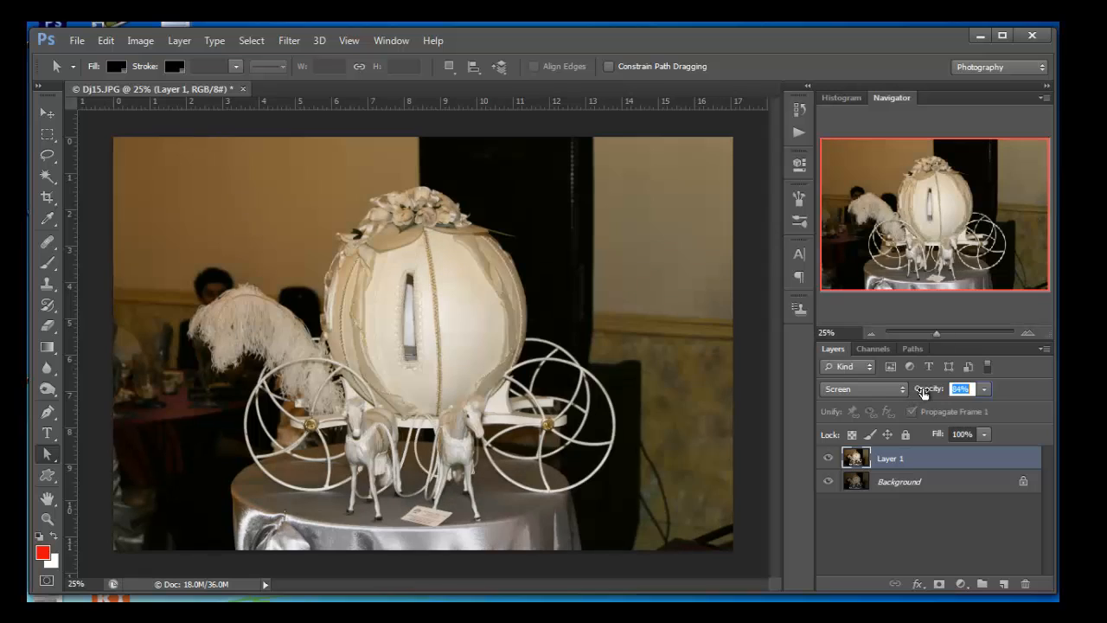
pyautogui.click(827, 459)
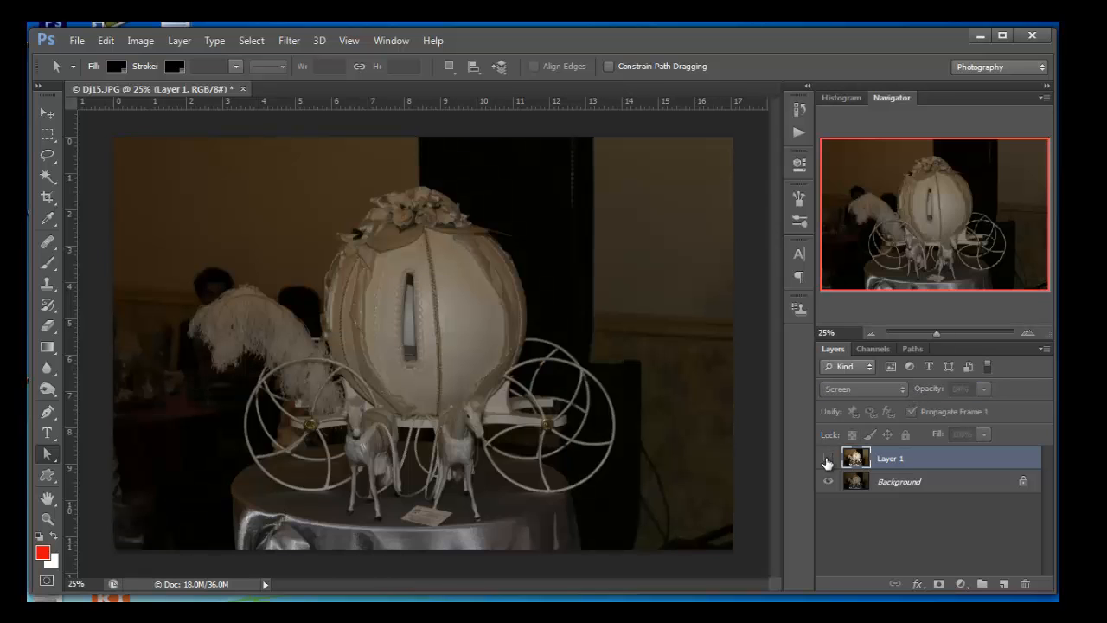
pyautogui.click(828, 459)
# Close Dj15.JPG without saving the changes
pyautogui.click(243, 90)
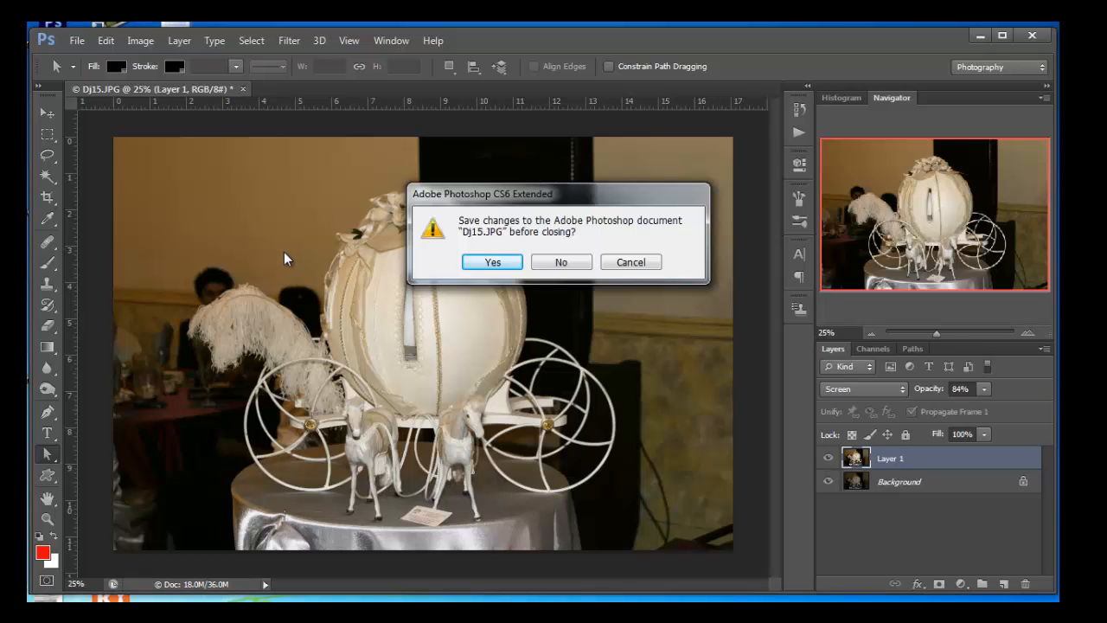
pyautogui.click(579, 265)
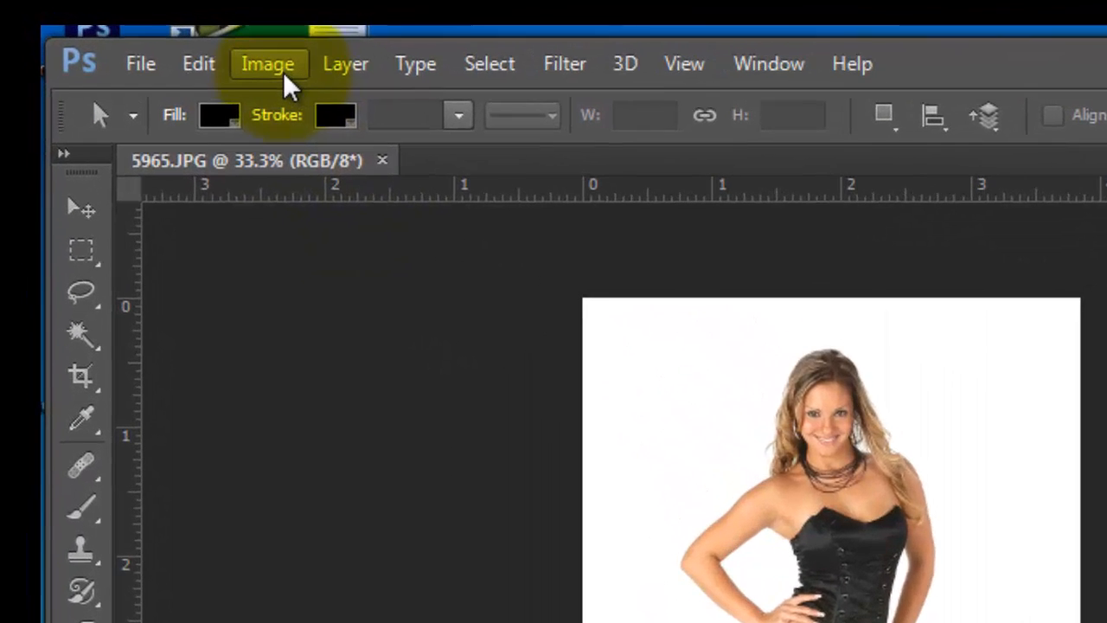
# Widen the canvas of 5965.JPG to 14 inches, anchoring the image at the middle left
pyautogui.click(207, 48)
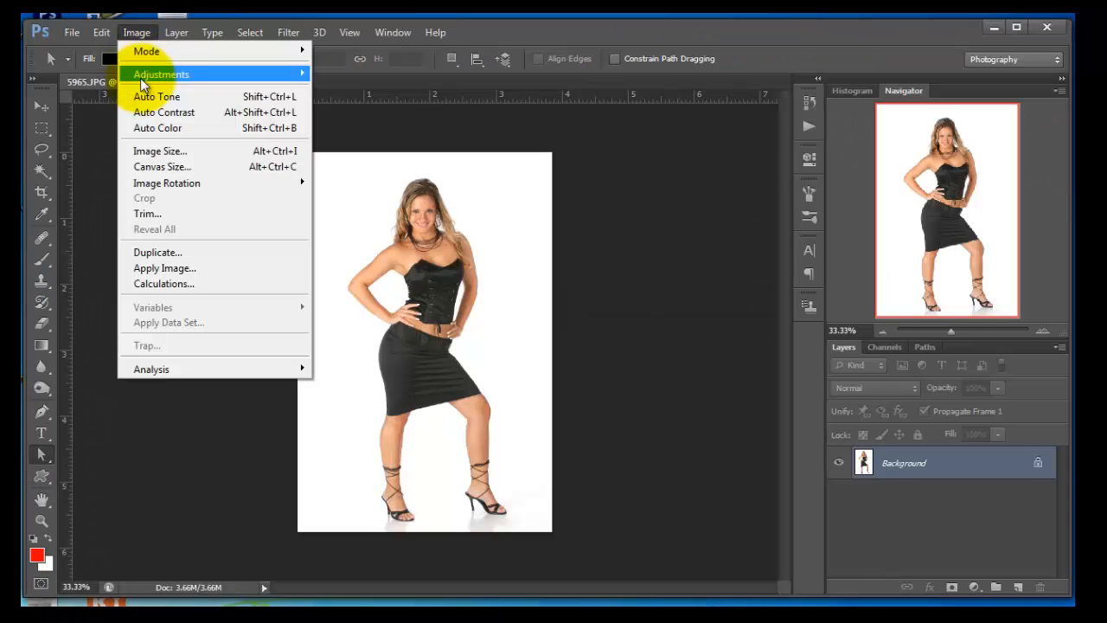
pyautogui.click(161, 167)
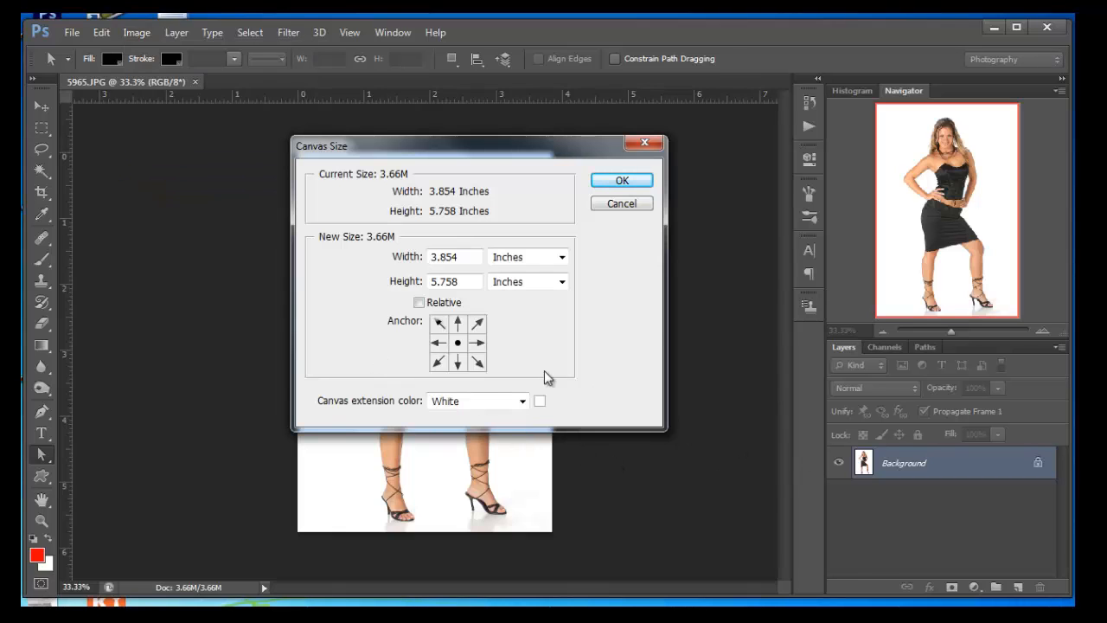
pyautogui.click(440, 343)
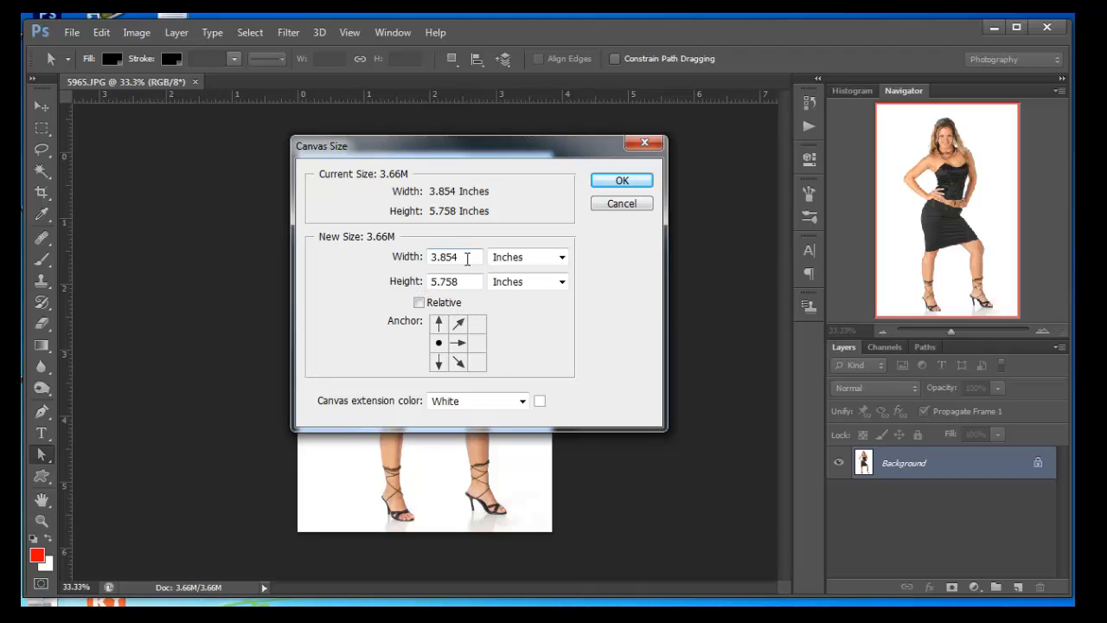
pyautogui.doubleClick(444, 257)
pyautogui.write('14')
pyautogui.press('Return')
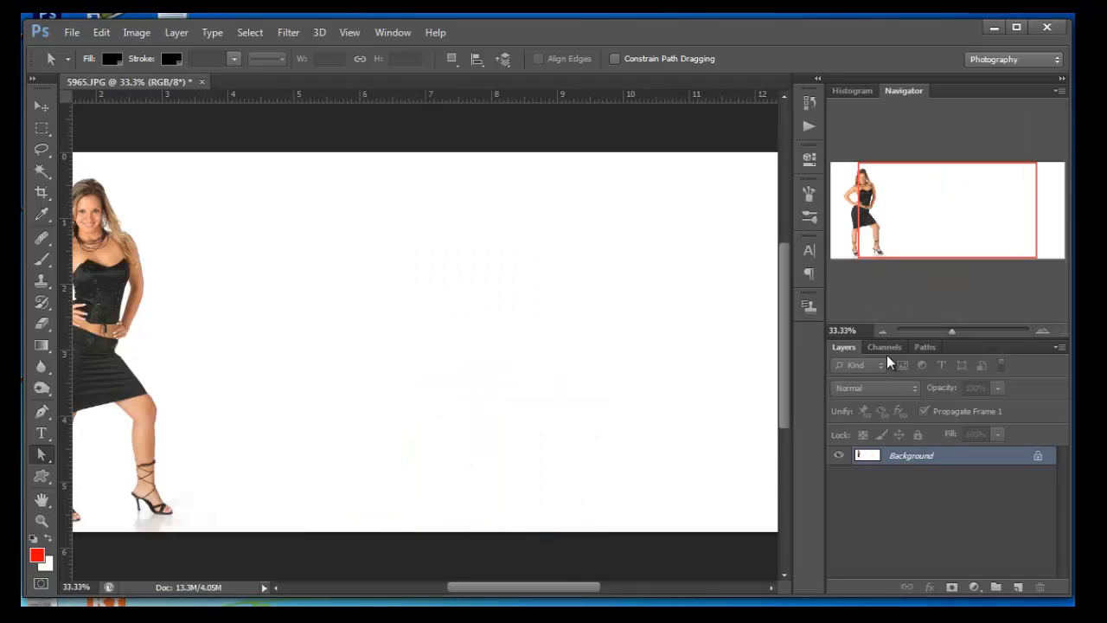
# Place photo 5997 onto the extended canvas at the offered size and move it close beside the standing woman
pyautogui.click(882, 331)
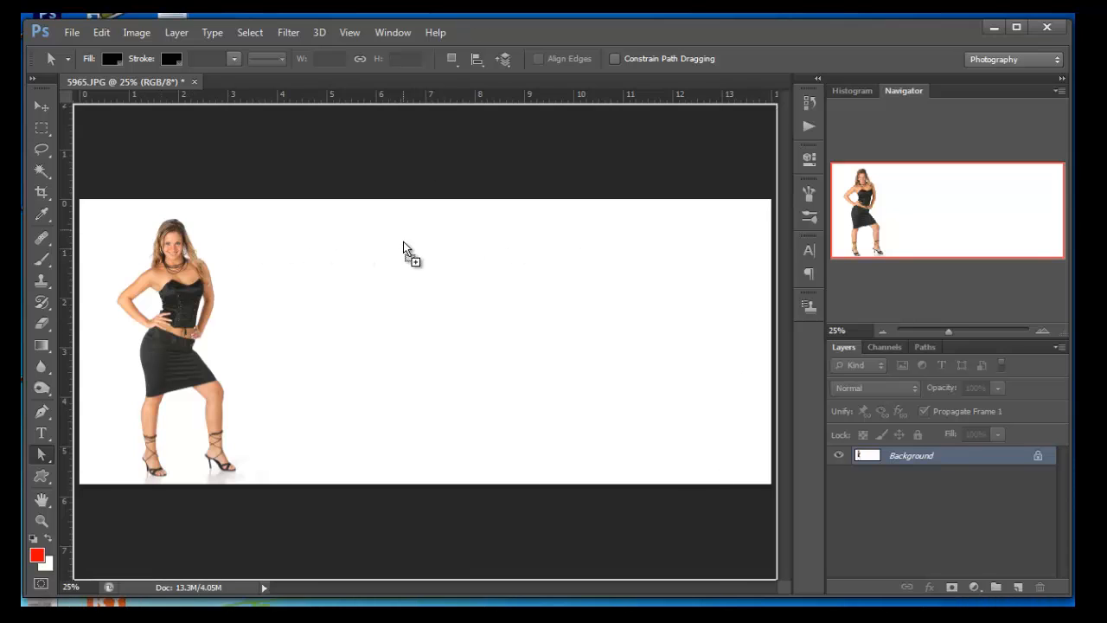
pyautogui.moveTo(403, 241); pyautogui.dragTo(412, 298)
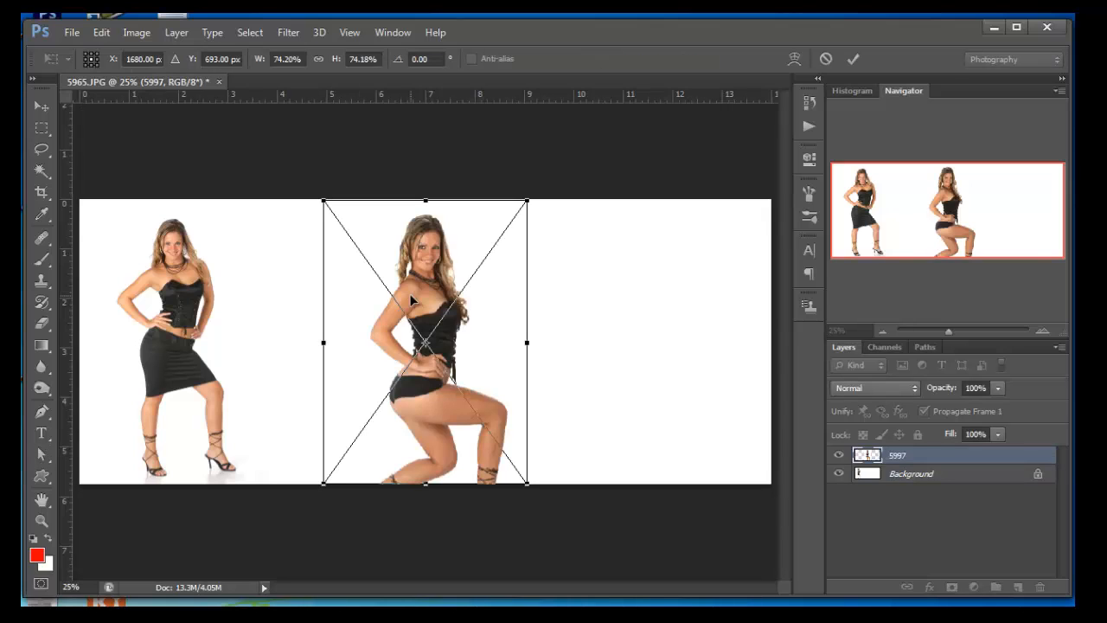
pyautogui.press('Return')
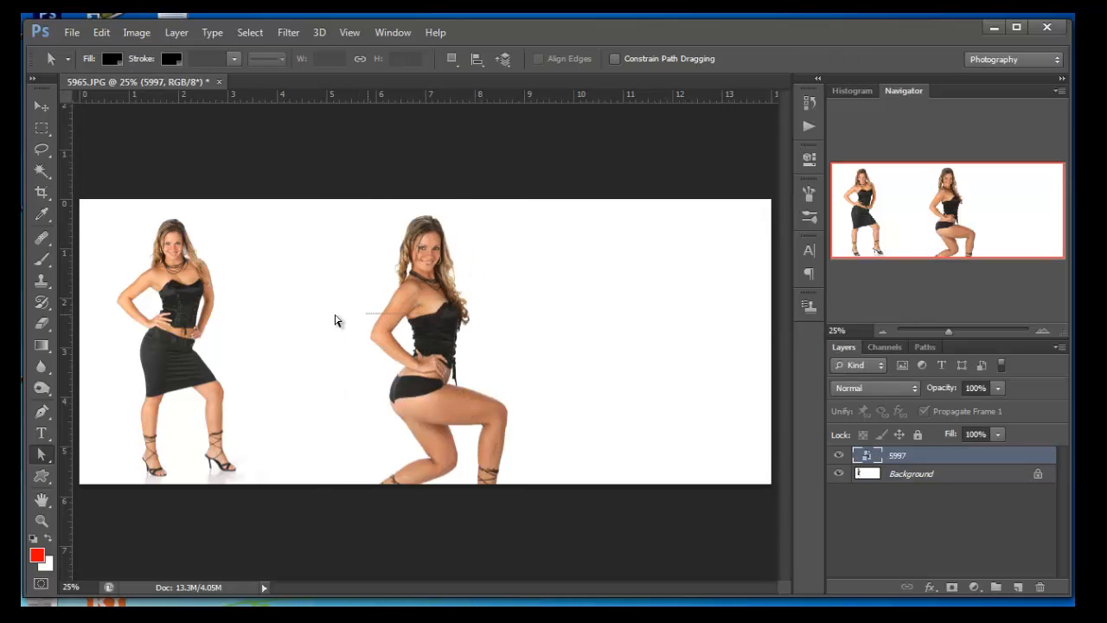
pyautogui.click(41, 105)
pyautogui.moveTo(403, 344); pyautogui.dragTo(298, 349)
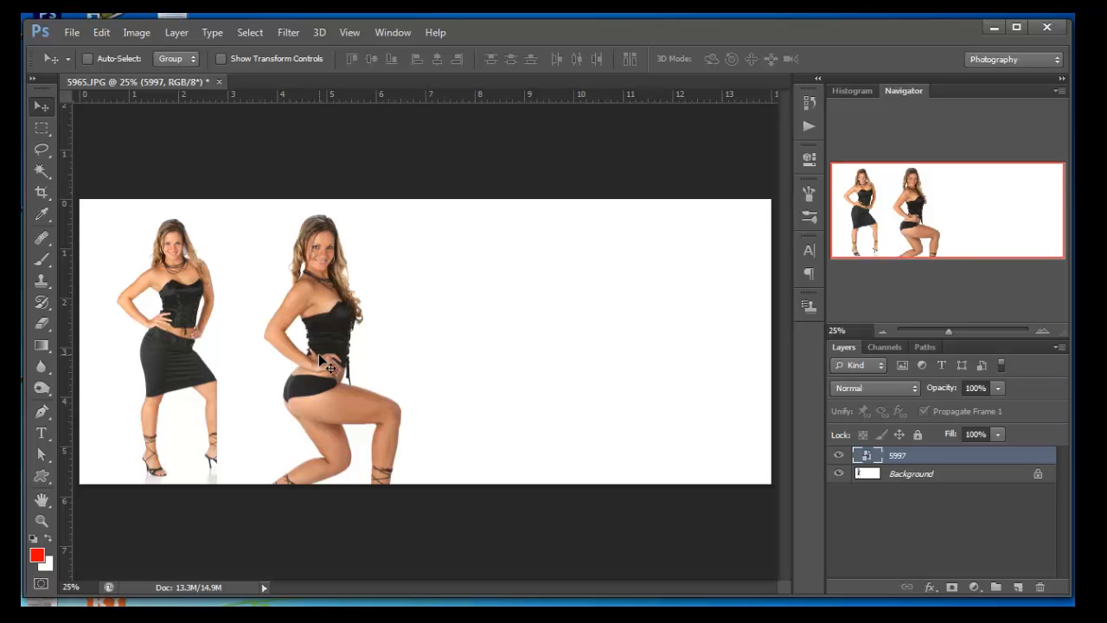
# Scale the 5997 layer down to about 64%, keeping its base on the canvas's lower edge
pyautogui.hotkey('ctrl', 't')
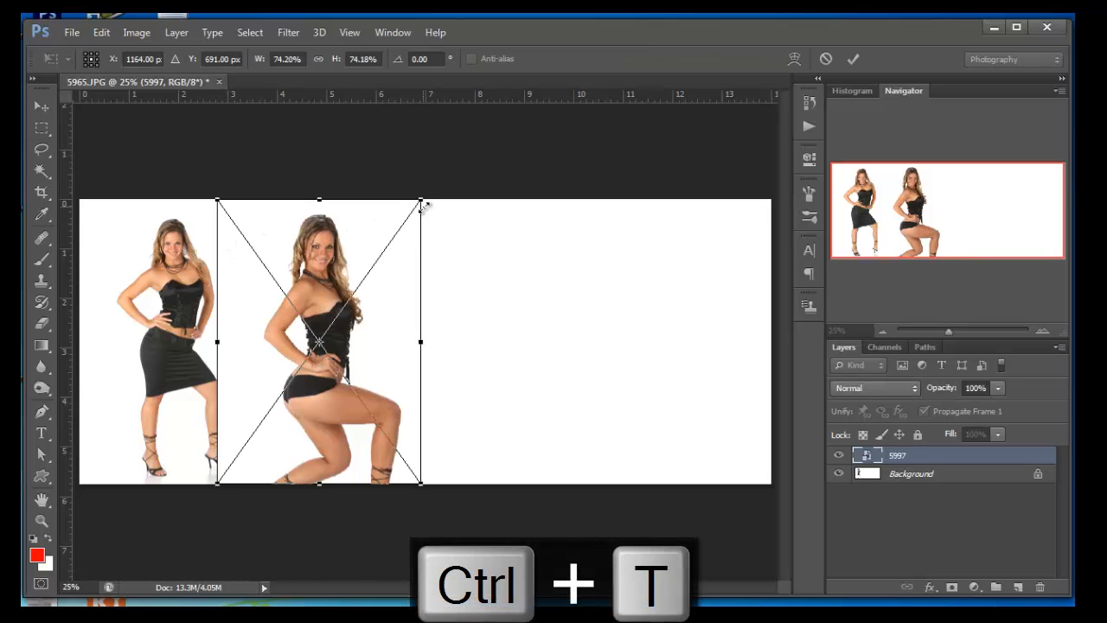
pyautogui.moveTo(420, 200); pyautogui.dragTo(394, 239)
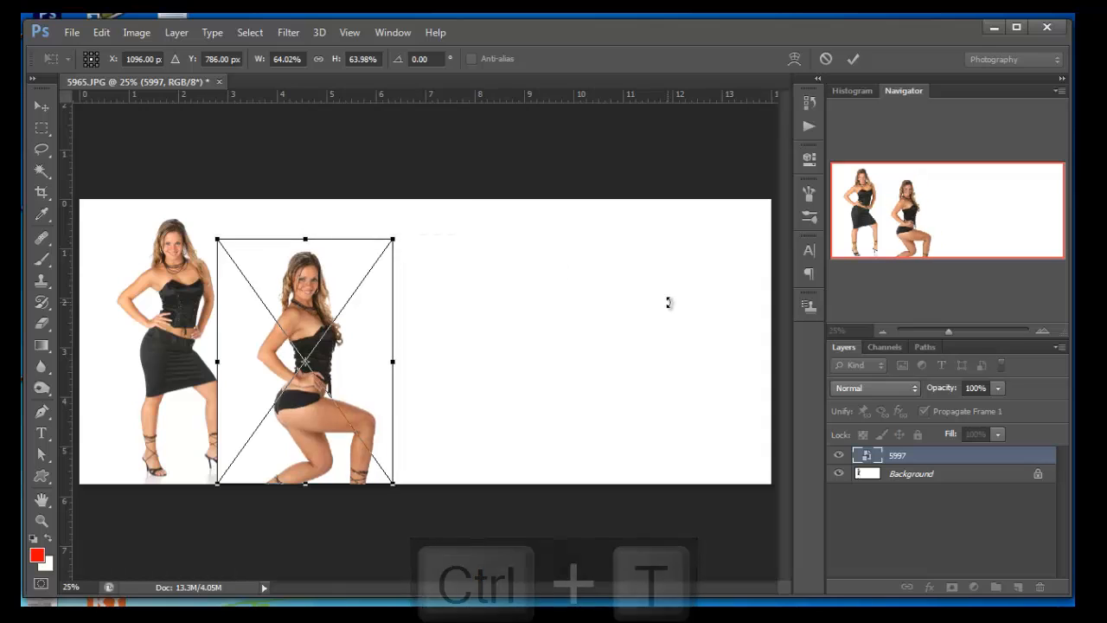
pyautogui.press('Return')
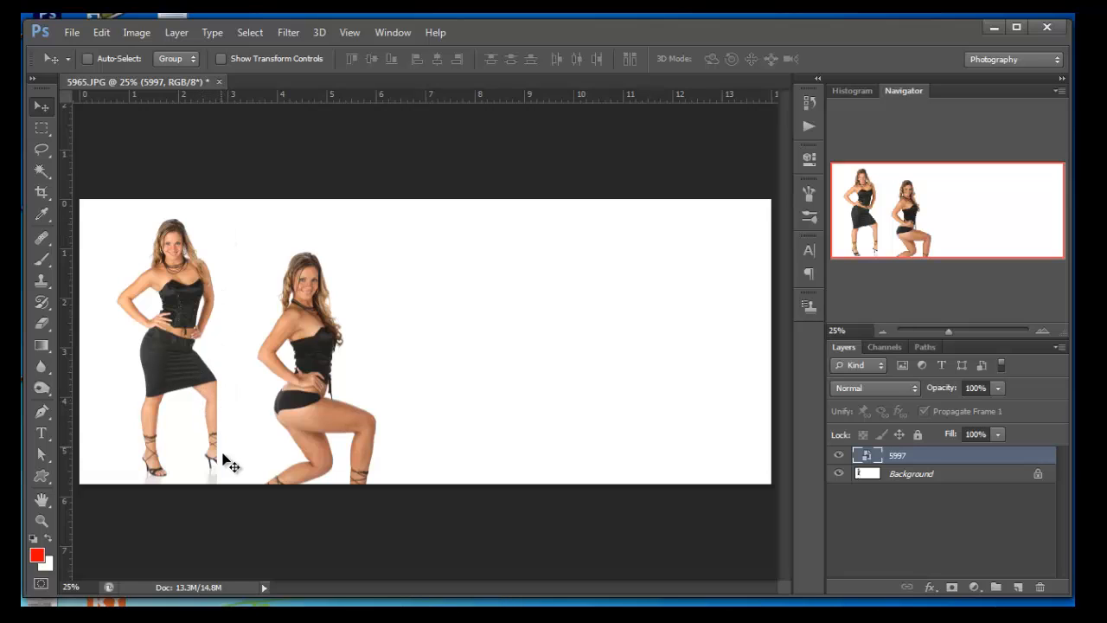
# Erase the leftover white background around the figure on the 5997 layer, hiding the Background layer temporarily to check the edges
pyautogui.click(40, 324)
pyautogui.rightClick(39, 323)
pyautogui.click(102, 319)
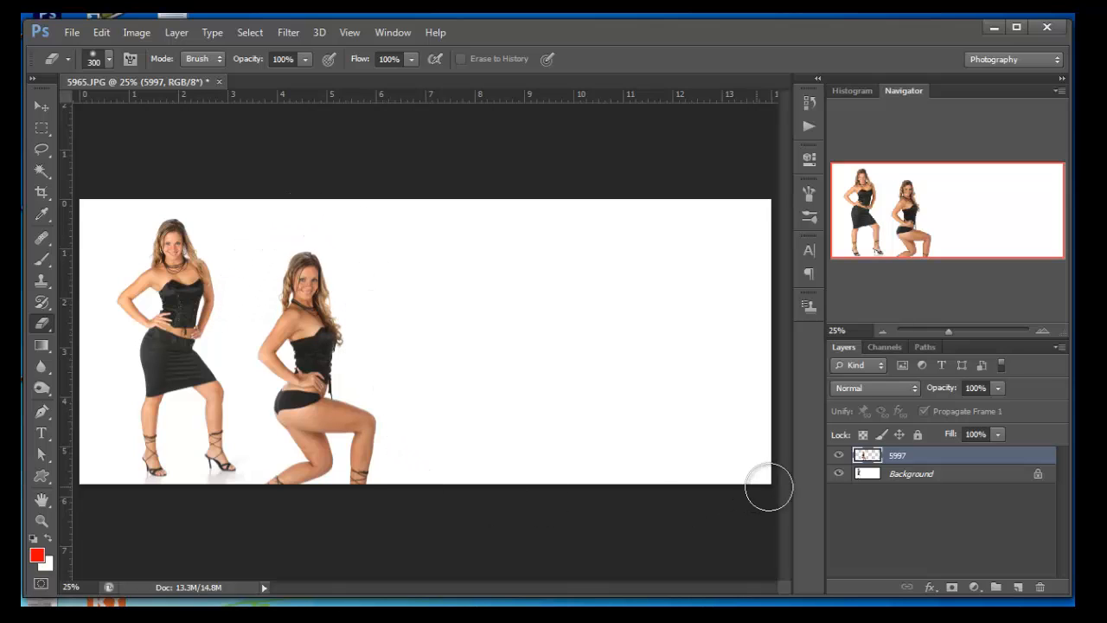
pyautogui.click(839, 475)
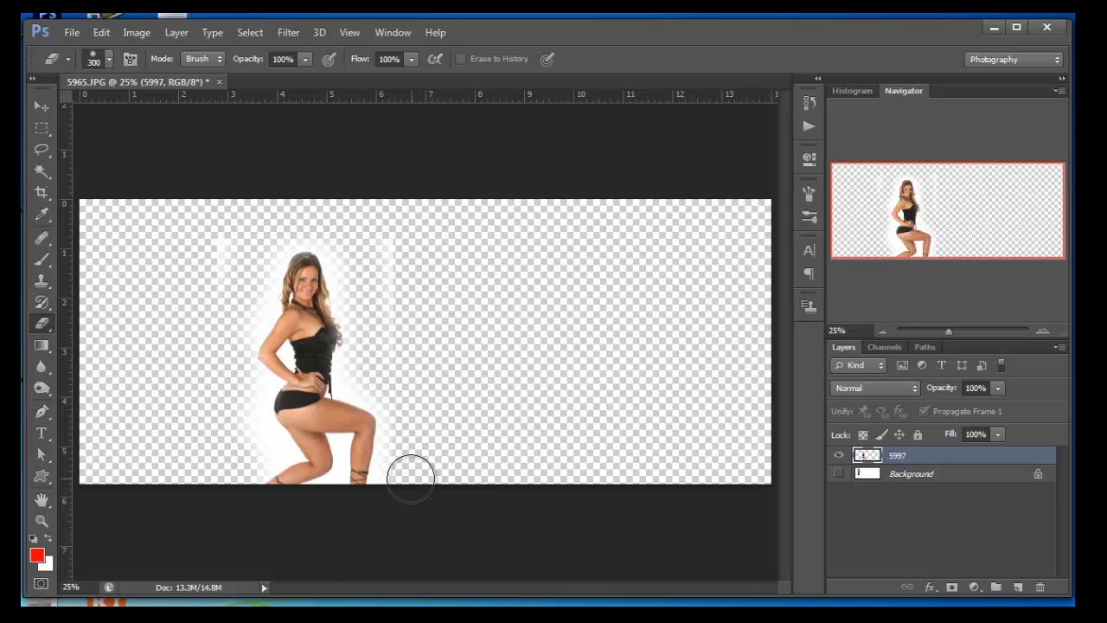
pyautogui.moveTo(423, 365)
pyautogui.mouseDown()
pyautogui.moveTo(387, 227)
pyautogui.moveTo(350, 218)
pyautogui.moveTo(255, 227)
pyautogui.moveTo(215, 383)
pyautogui.moveTo(242, 438)
pyautogui.moveTo(227, 481)
pyautogui.mouseUp()
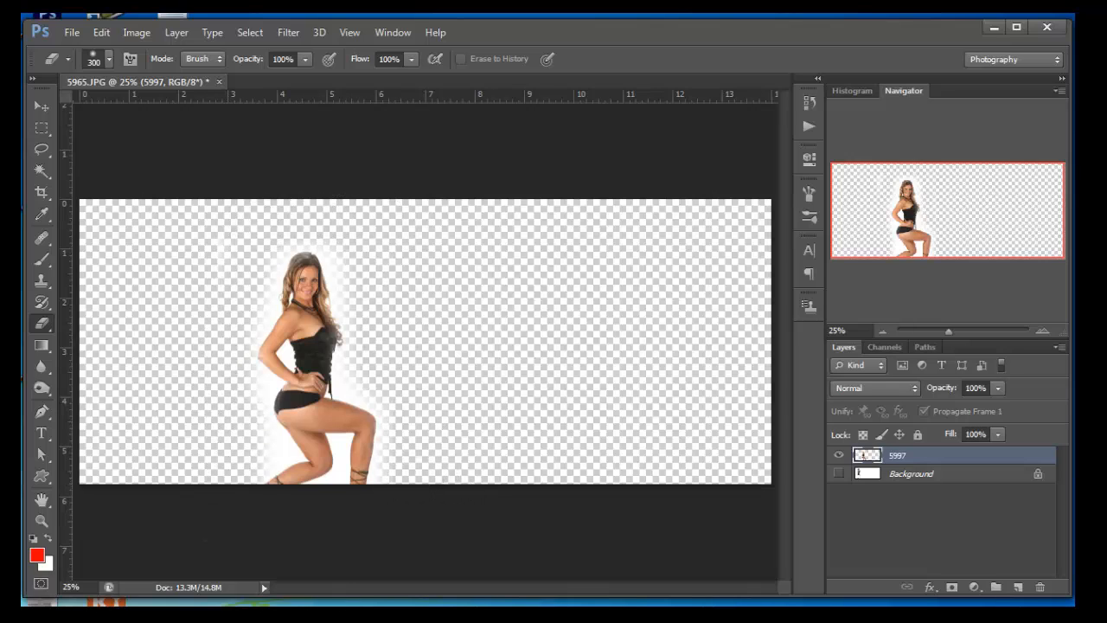
pyautogui.click(837, 473)
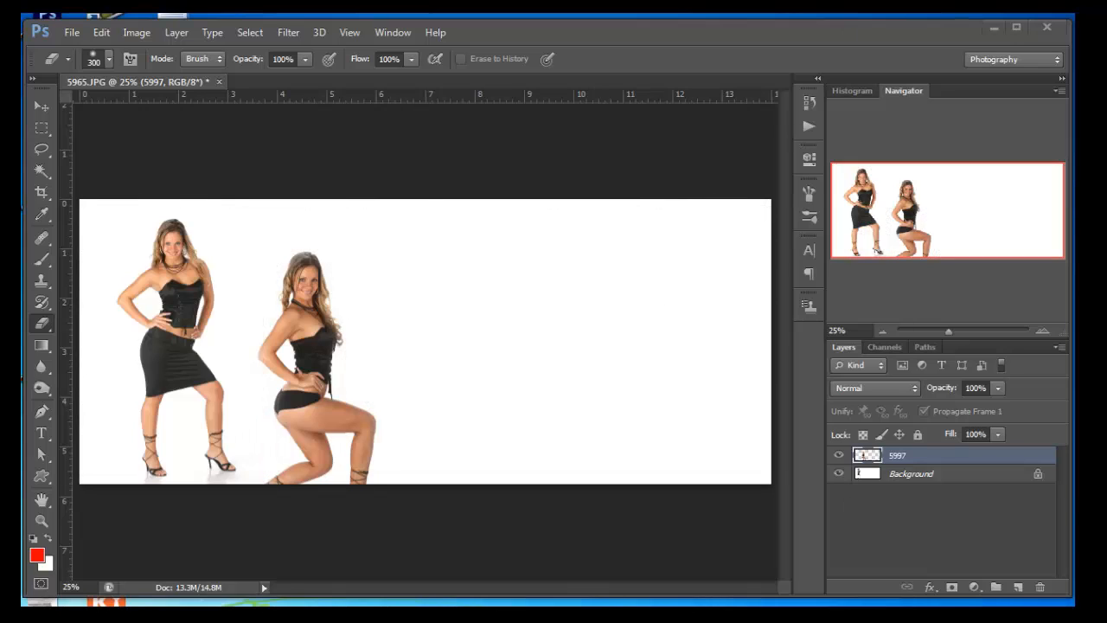
# Place photo 5950 at 100% and move it clear of the second figure, down against the canvas's lower edge
pyautogui.moveTo(496, 375); pyautogui.dragTo(496, 376)
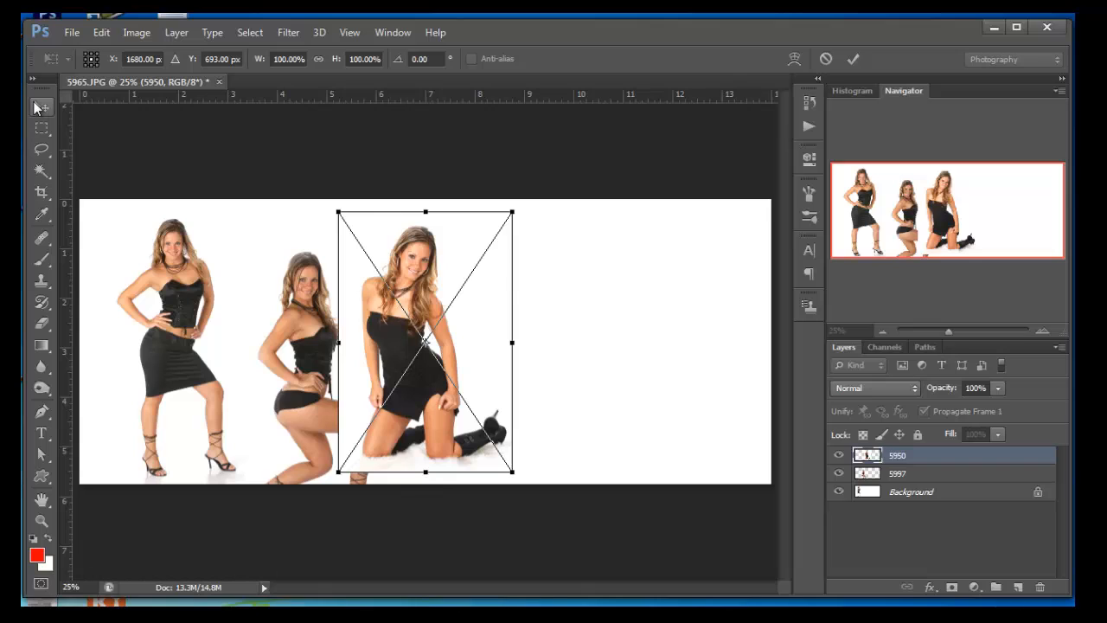
pyautogui.click(41, 106)
pyautogui.click(503, 257)
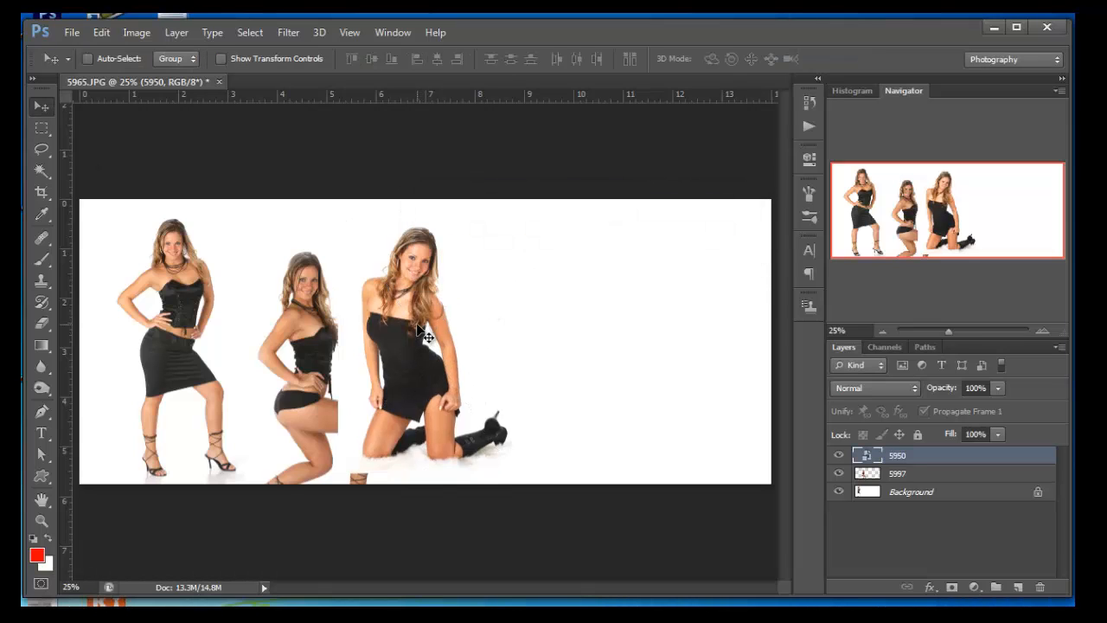
pyautogui.moveTo(419, 330); pyautogui.dragTo(488, 358)
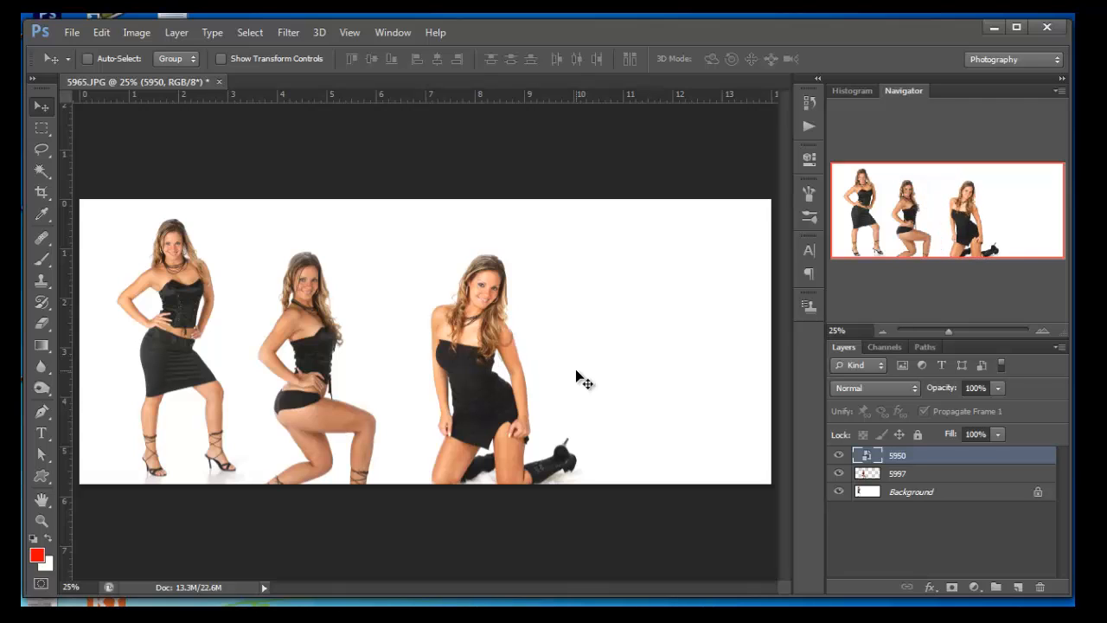
# Scale the 5950 layer down proportionally to about 82%
pyautogui.hotkey('ctrl', 't')
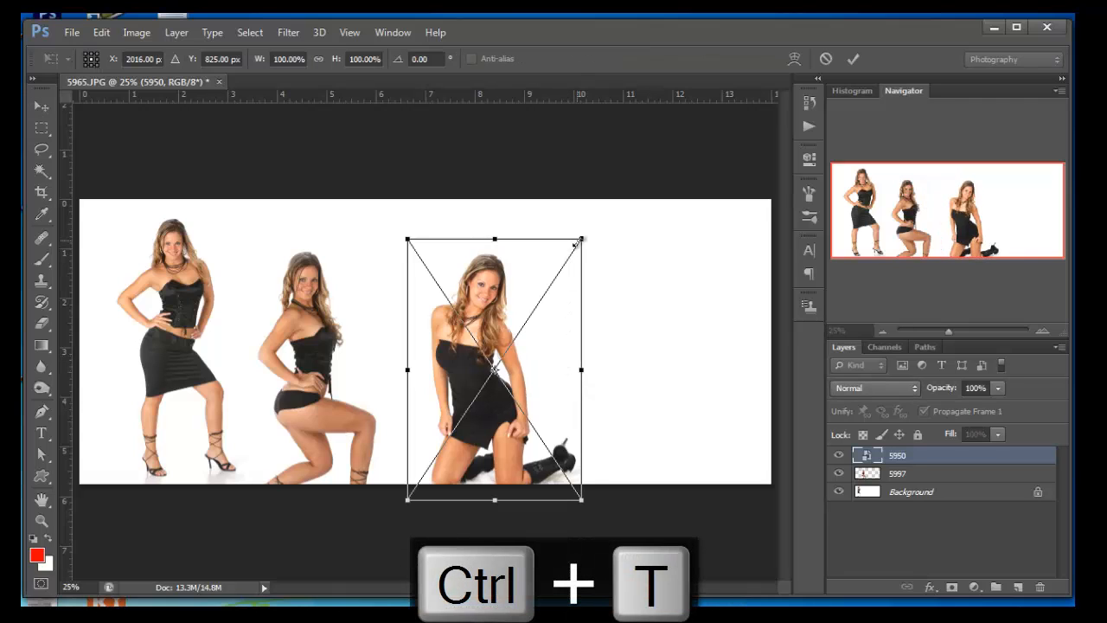
pyautogui.moveTo(571, 255); pyautogui.dragTo(548, 288)
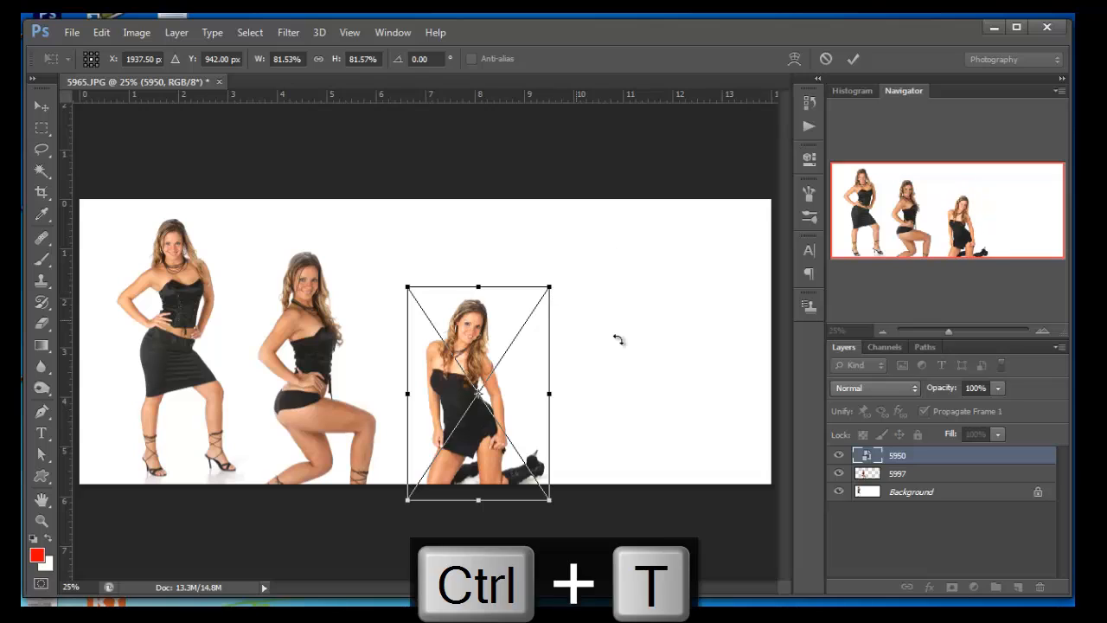
pyautogui.press('Return')
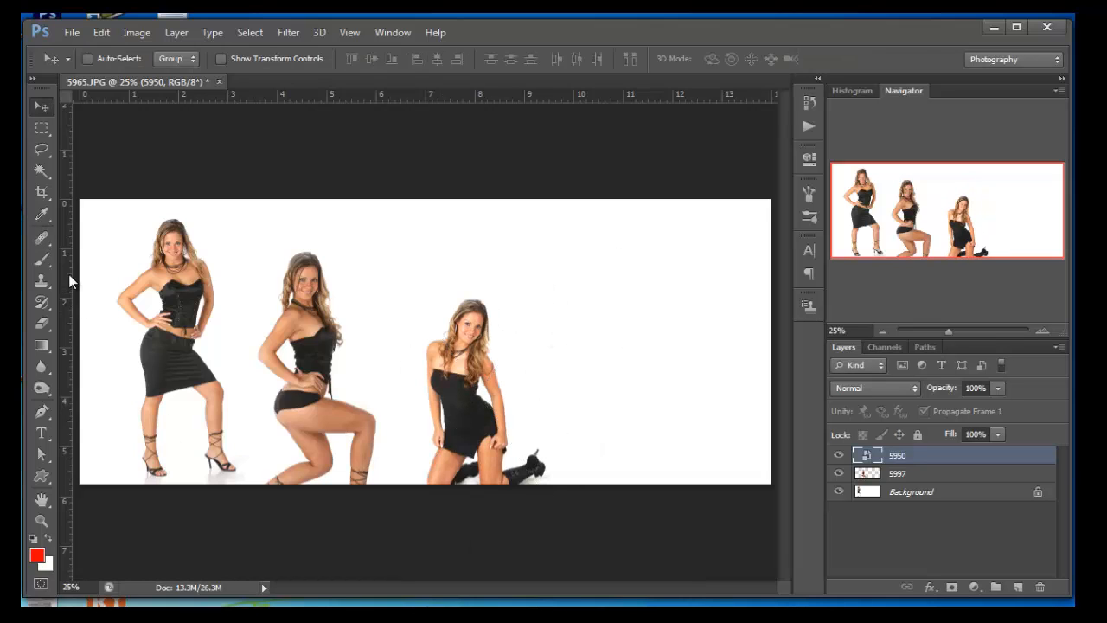
# Crop the image to a full-height area about 10 inches wide containing all three figures, and clear the selection
pyautogui.click(43, 127)
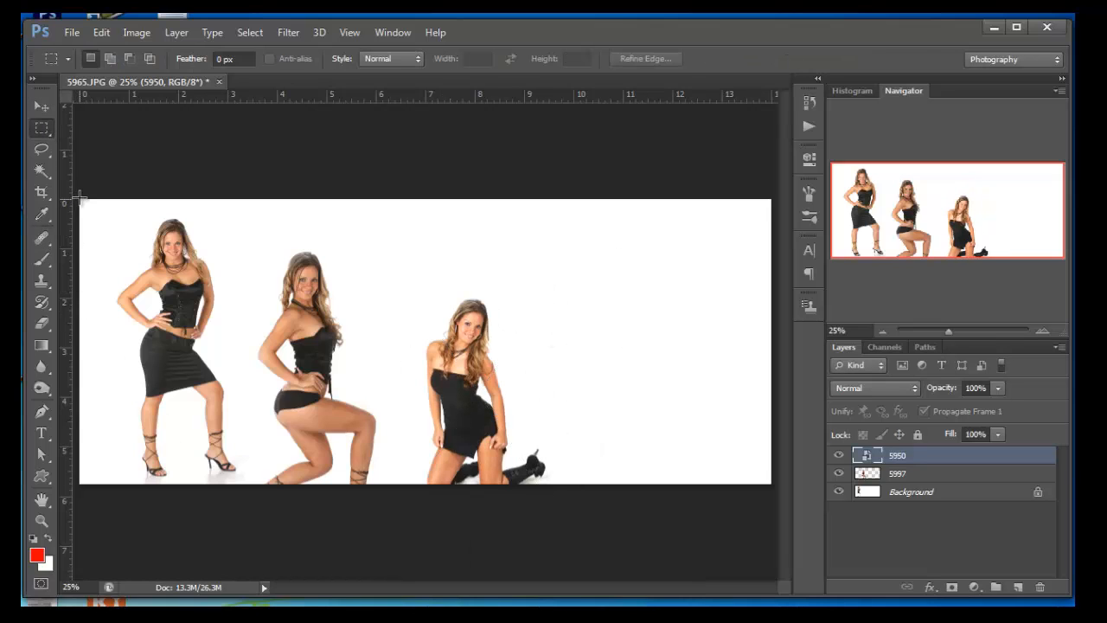
pyautogui.moveTo(77, 198); pyautogui.dragTo(577, 489)
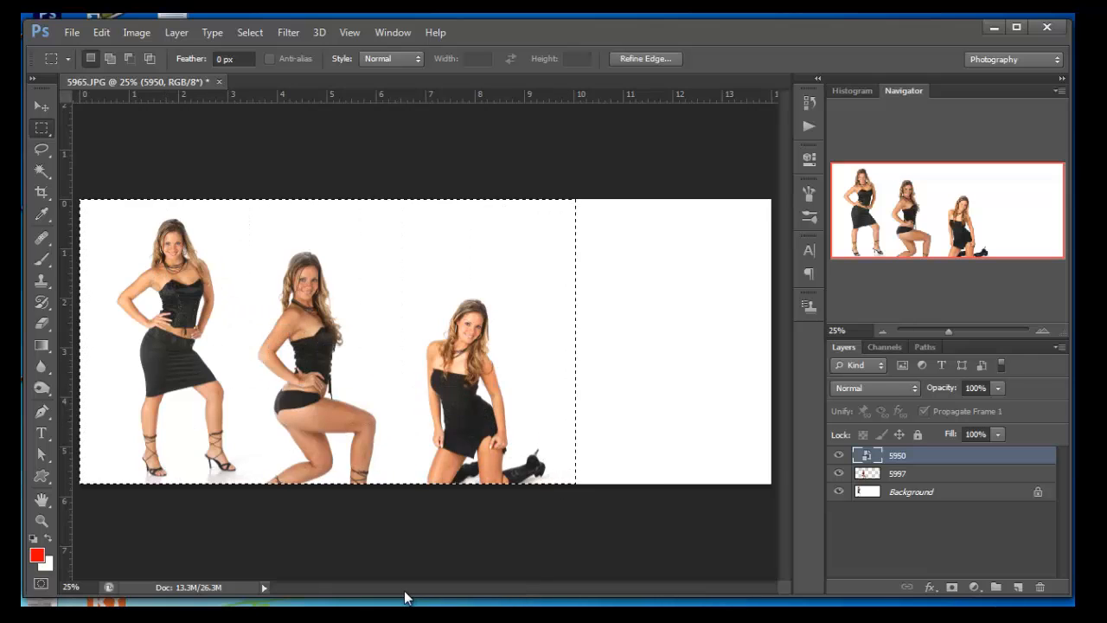
pyautogui.click(134, 33)
pyautogui.click(145, 198)
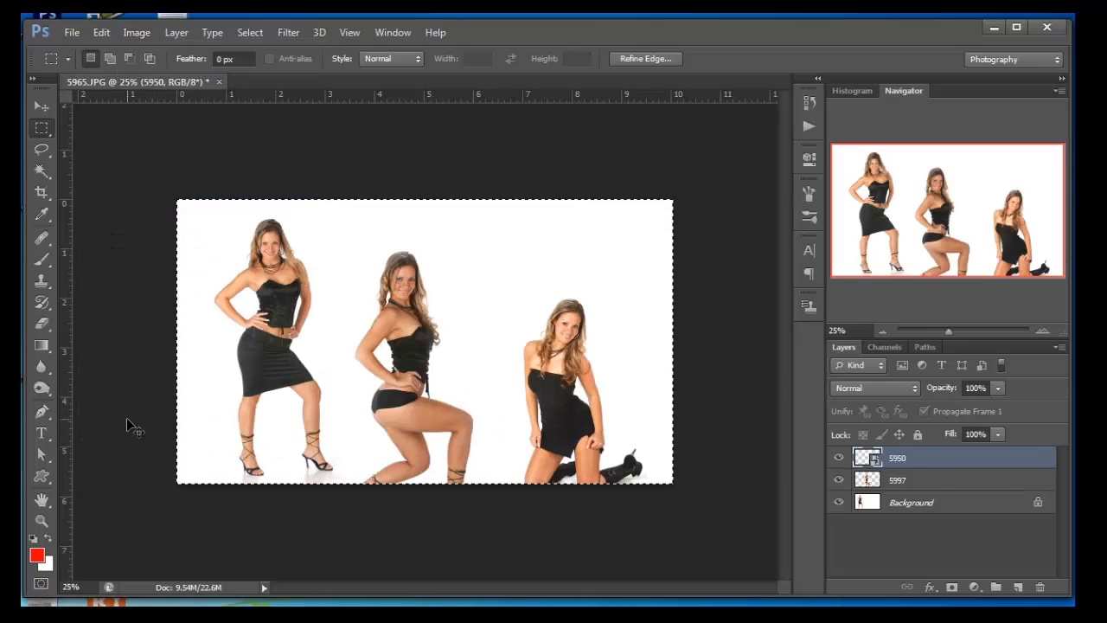
pyautogui.hotkey('ctrl', 'd')
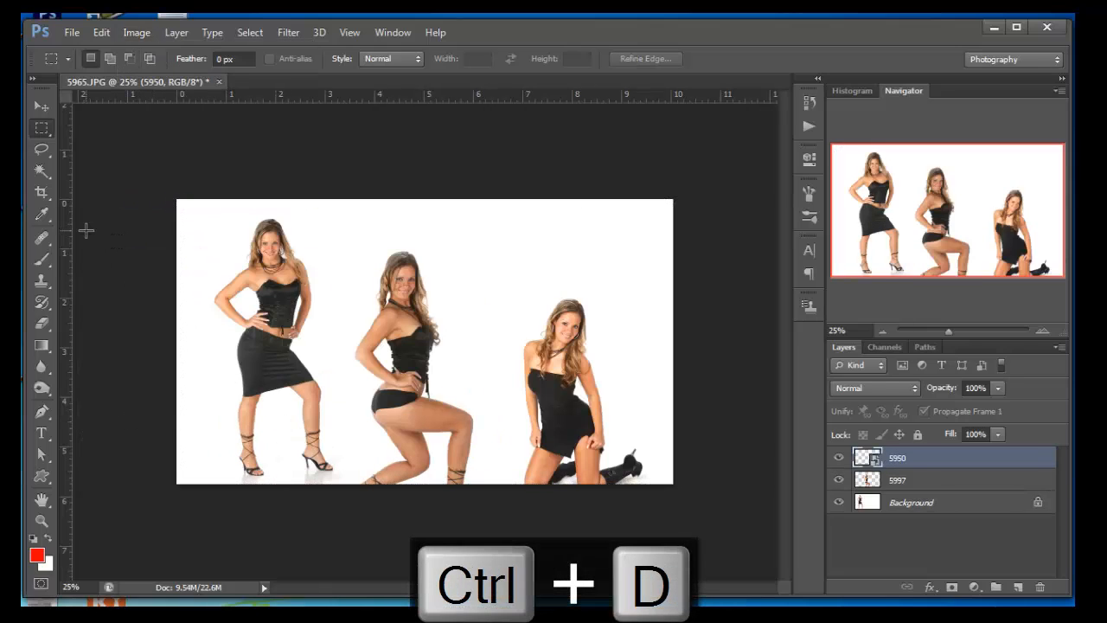